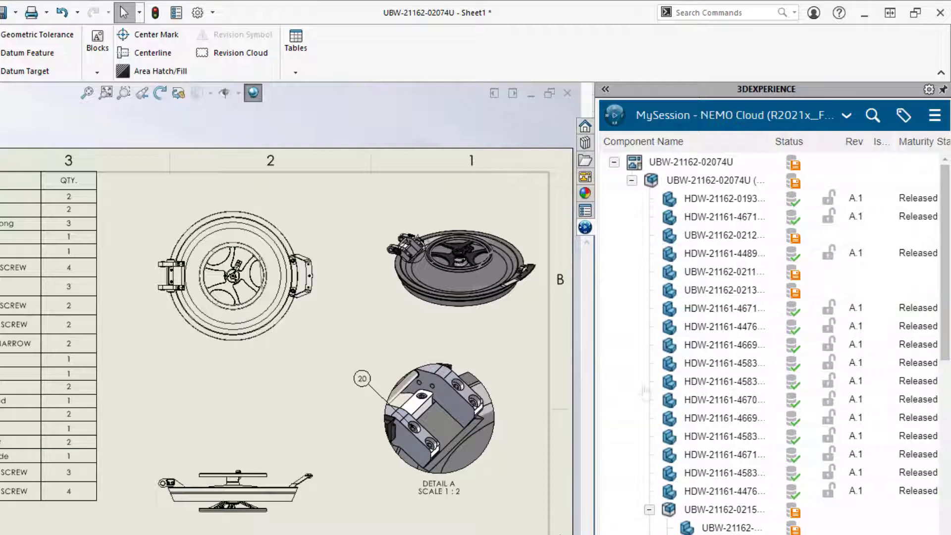
{"action": "right_click", "coordinate": [634, 164]}
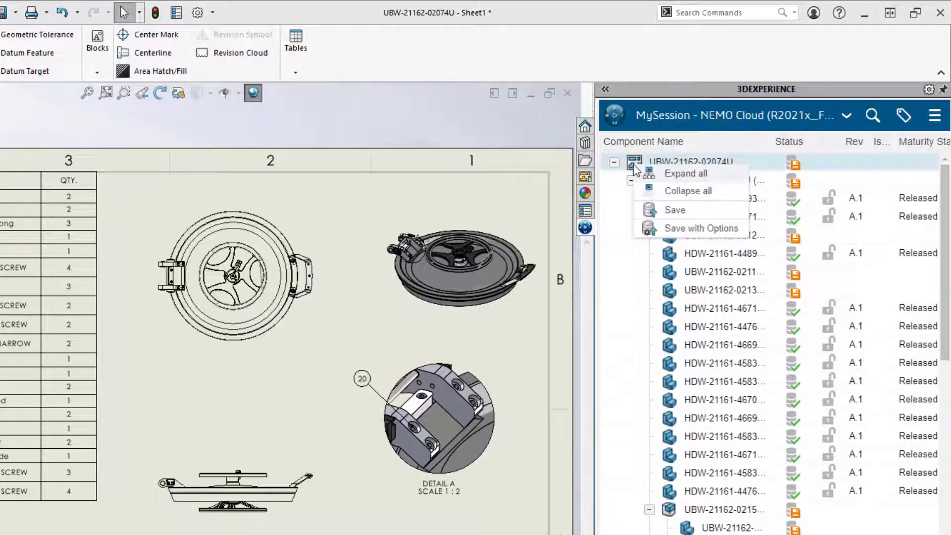
{"action": "left_click", "coordinate": [644, 210]}
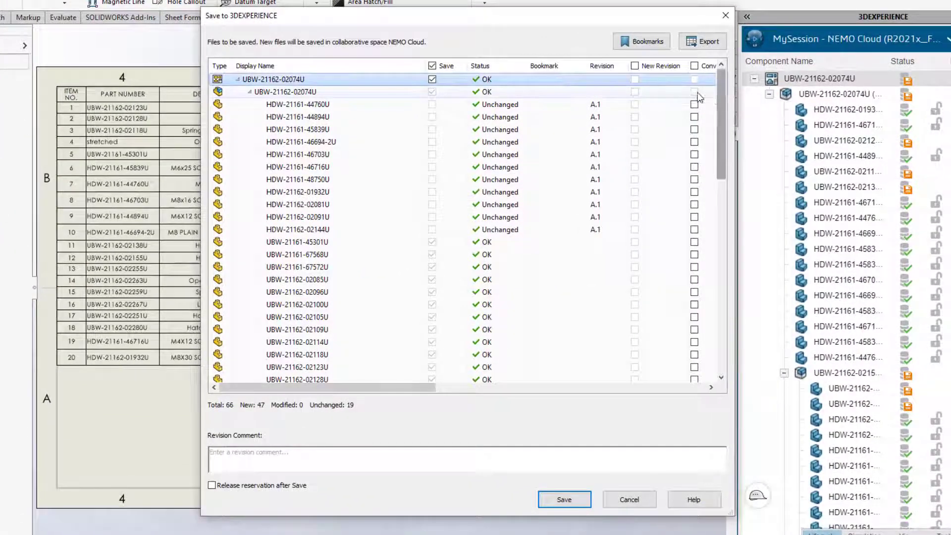
{"action": "scroll", "coordinate": [706, 213], "scroll_direction": "down", "scroll_amount": 8}
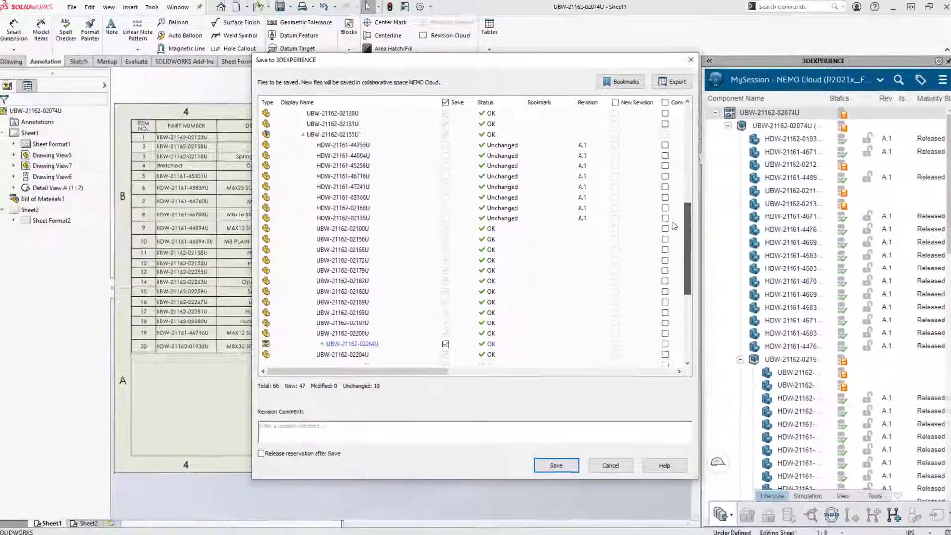
{"action": "left_click_drag", "start_coordinate": [672, 222], "coordinate": [668, 231]}
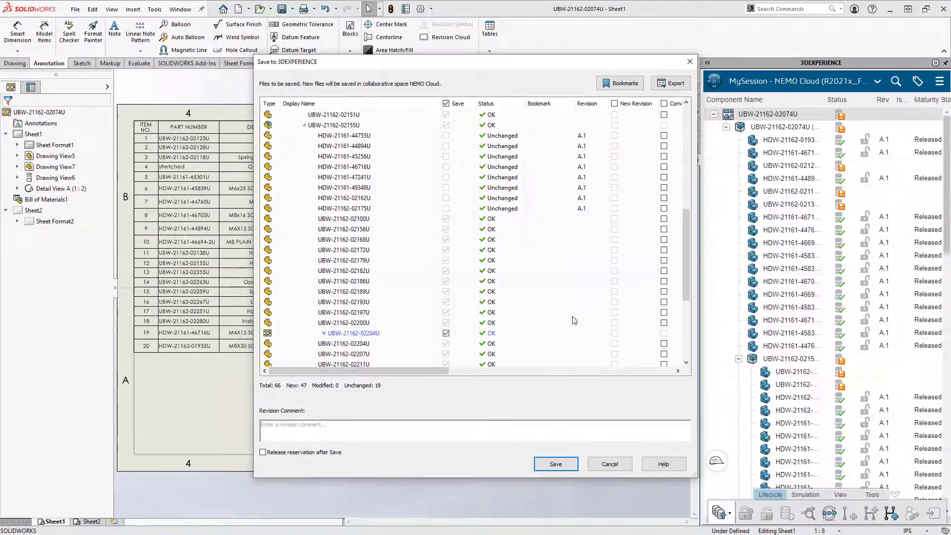
{"action": "left_click", "coordinate": [536, 336]}
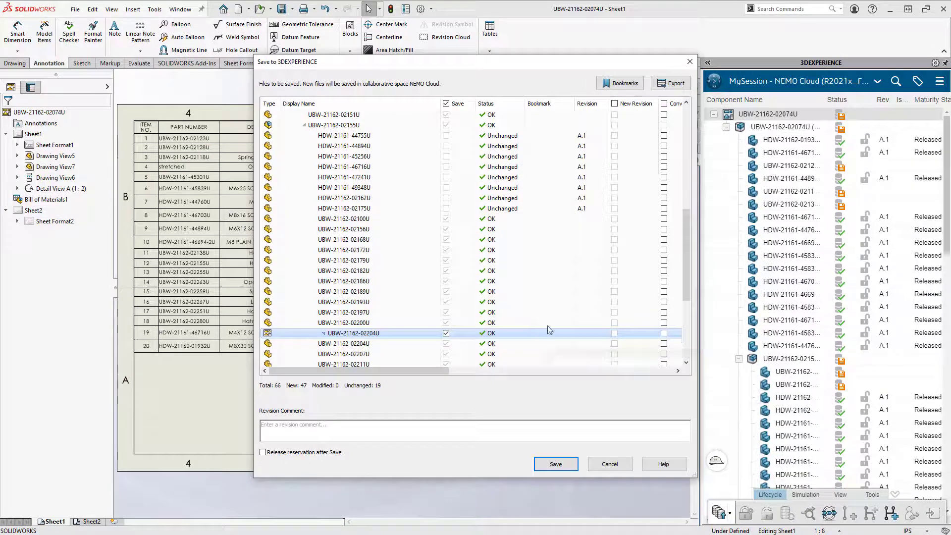
{"action": "left_click", "coordinate": [621, 84]}
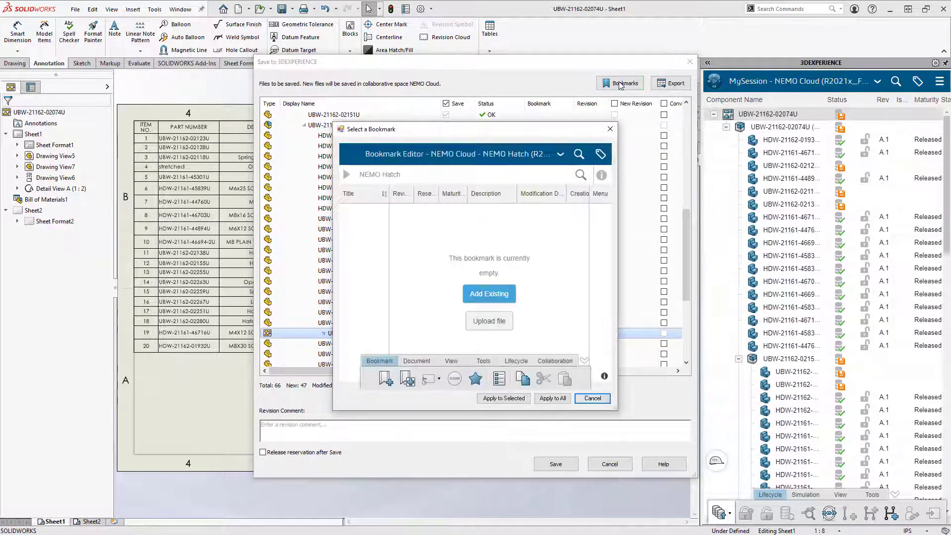
{"action": "left_click", "coordinate": [522, 400]}
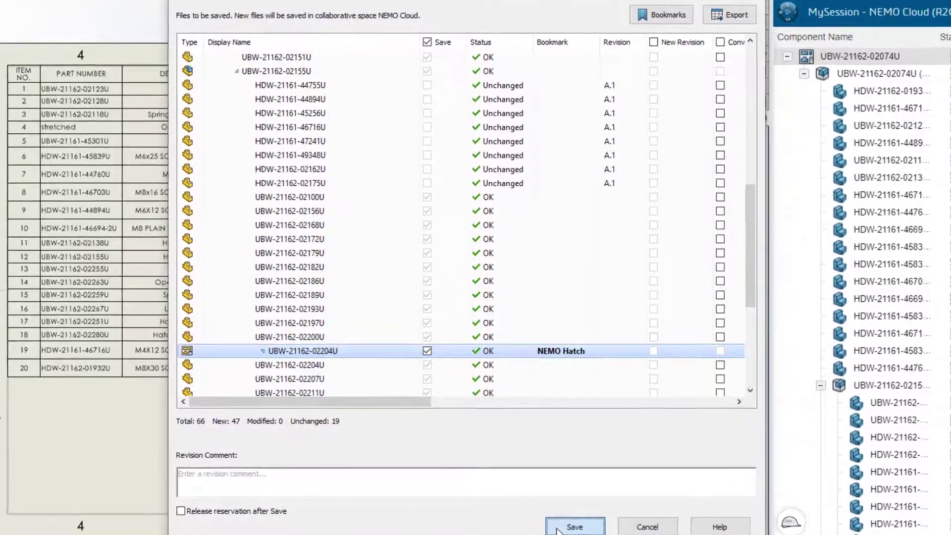
{"action": "left_click", "coordinate": [557, 528]}
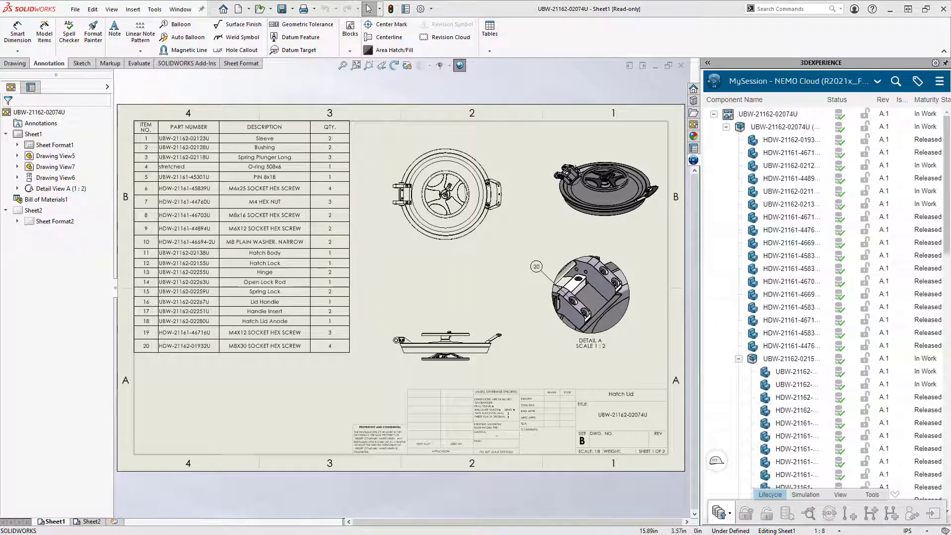
{"action": "right_click", "coordinate": [742, 127]}
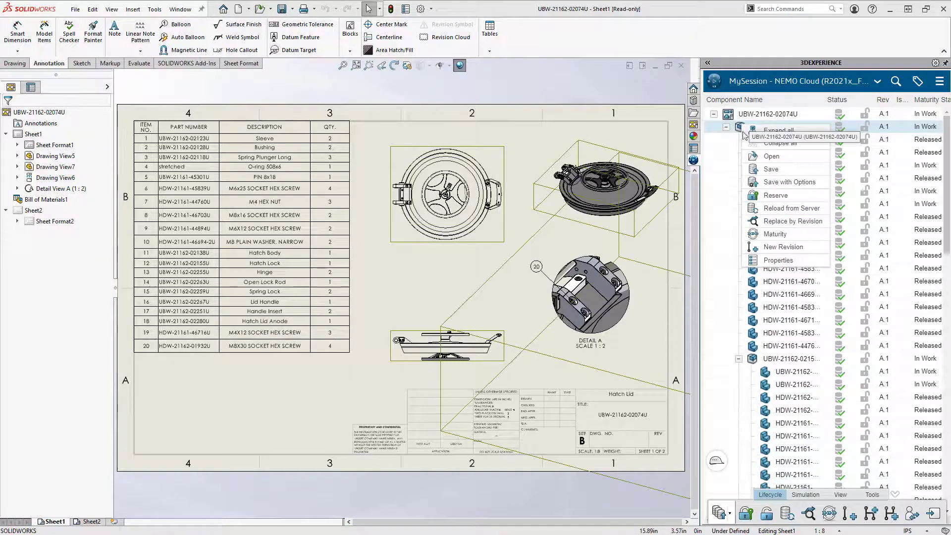
{"action": "left_click", "coordinate": [752, 234]}
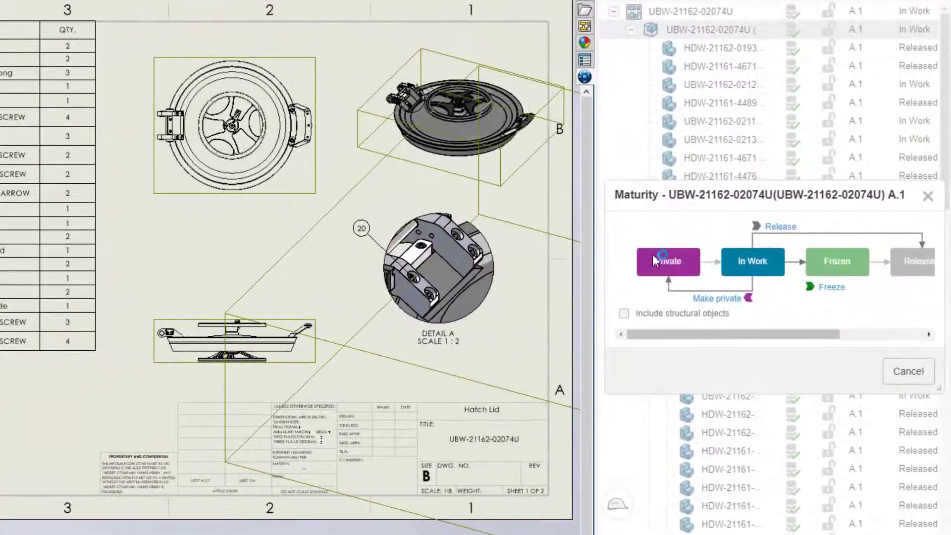
{"action": "left_click", "coordinate": [719, 326]}
{"action": "left_click", "coordinate": [780, 228]}
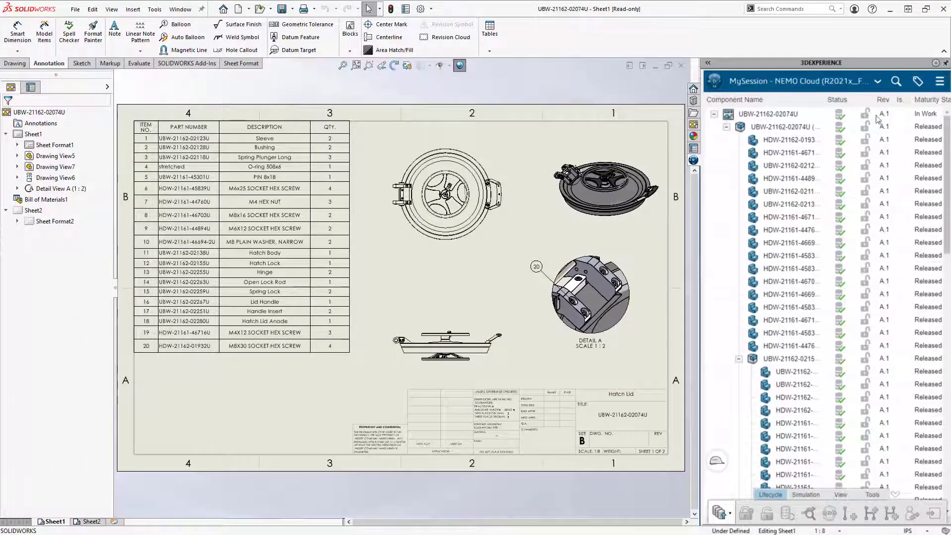
{"action": "left_click", "coordinate": [877, 81]}
{"action": "left_click", "coordinate": [870, 126]}
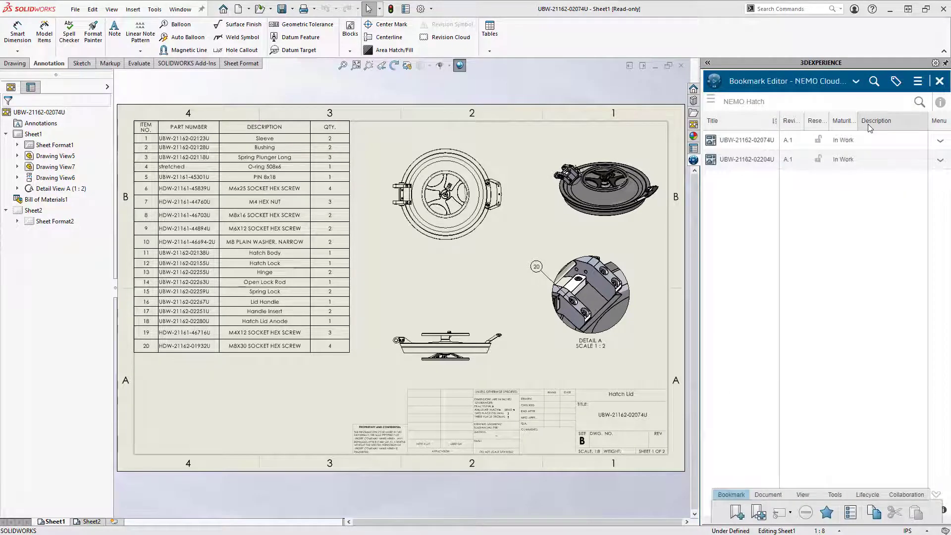
{"action": "left_click", "coordinate": [867, 144]}
{"action": "left_click", "coordinate": [867, 164], "text": "ctrl"}
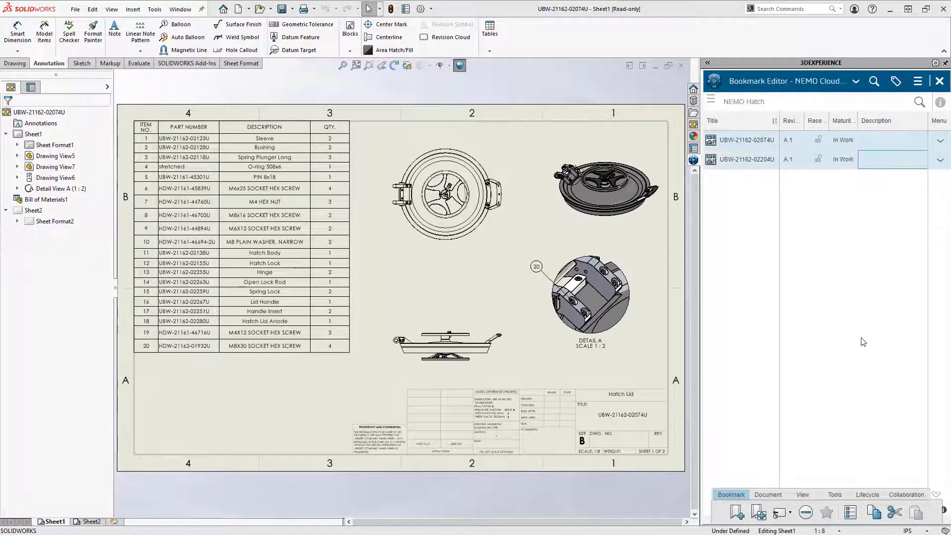
{"action": "left_click", "coordinate": [867, 496]}
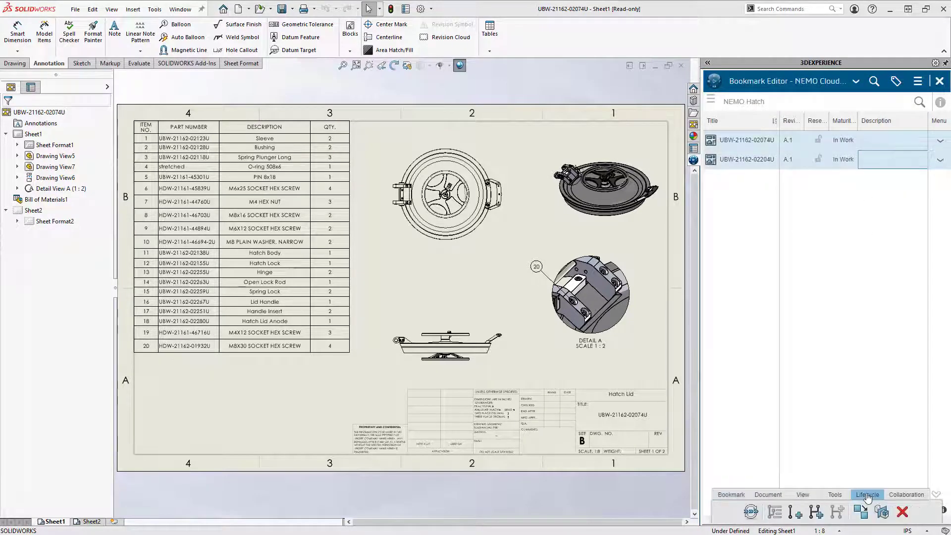
{"action": "left_click", "coordinate": [751, 514]}
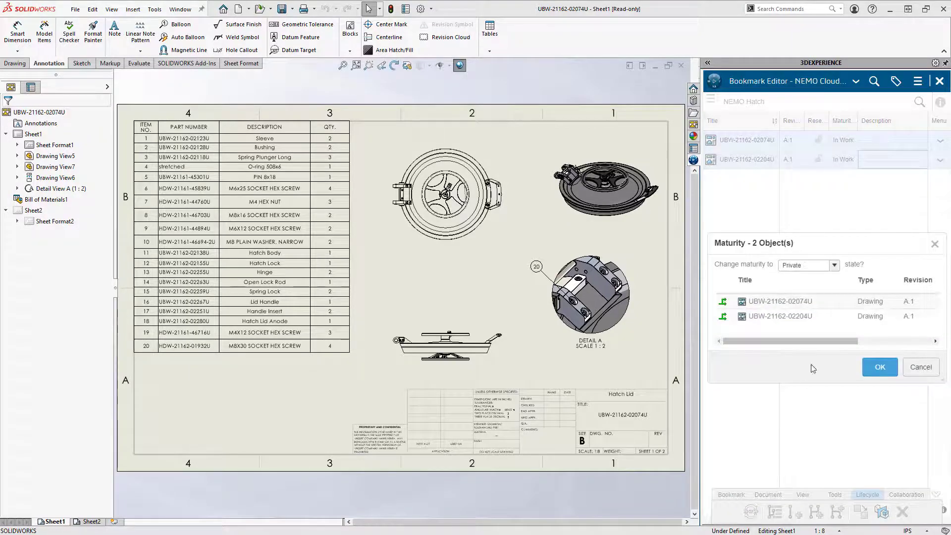
{"action": "left_click", "coordinate": [834, 266]}
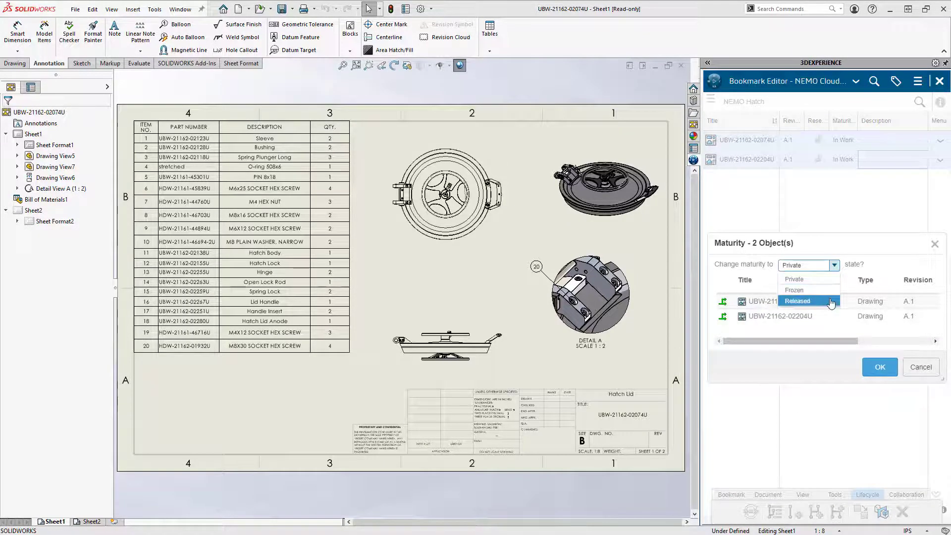
{"action": "left_click", "coordinate": [831, 302]}
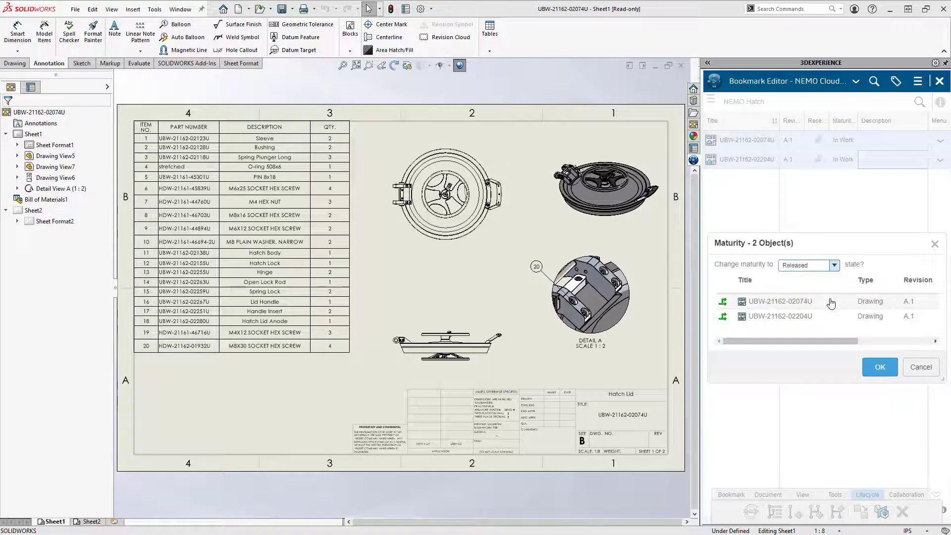
{"action": "left_click", "coordinate": [875, 365]}
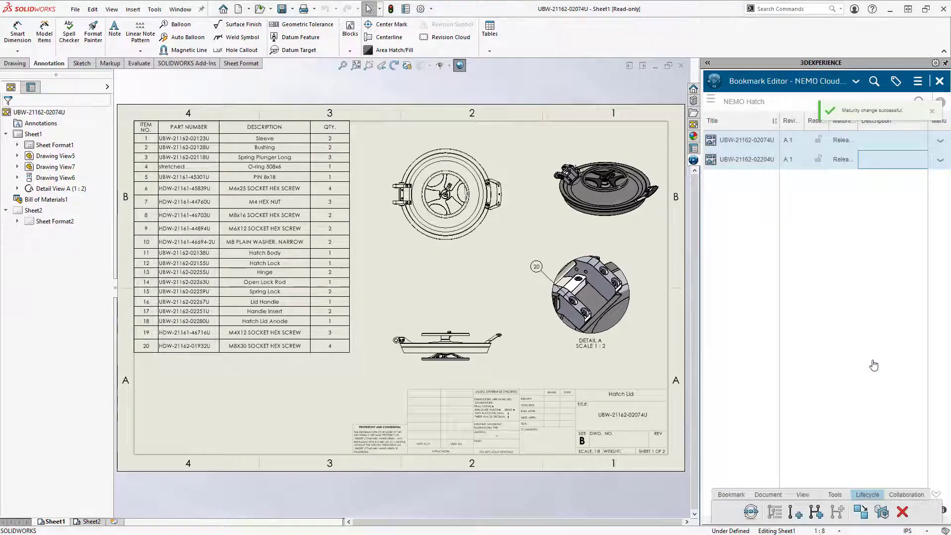
Step: Upload NEMO Hatch Instructions.pdf and NEMO Hatch Operating Instructions.smg to the NEMO Hatch bookmark
{"action": "left_click", "coordinate": [768, 495]}
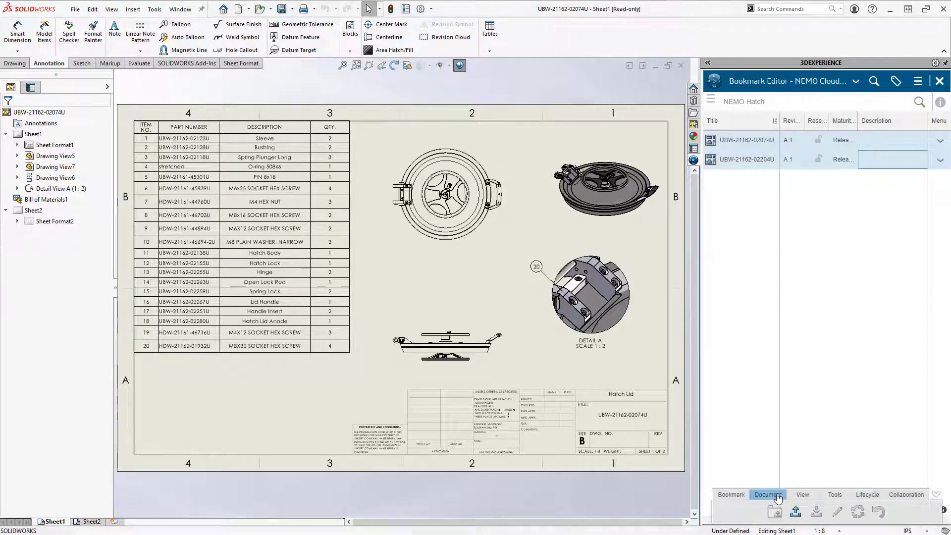
{"action": "left_click", "coordinate": [795, 512]}
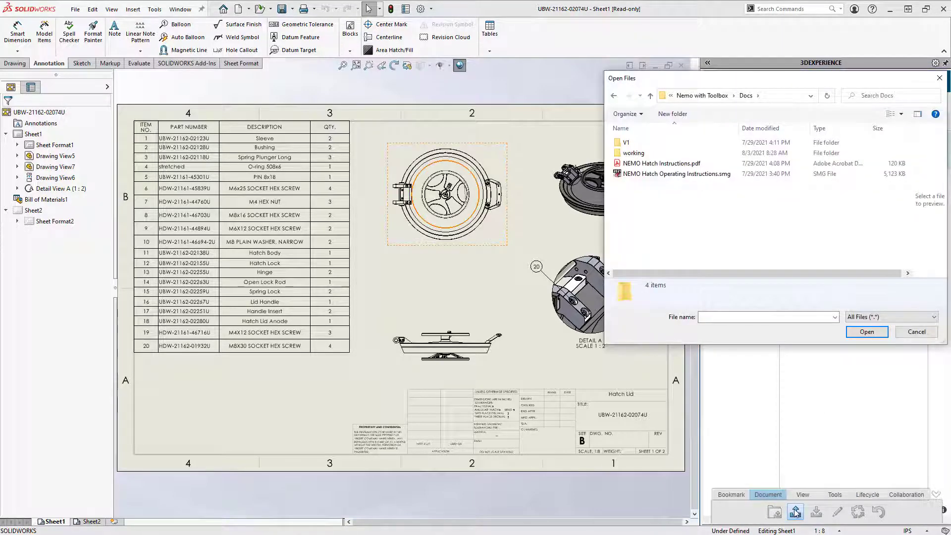
{"action": "left_click", "coordinate": [687, 164]}
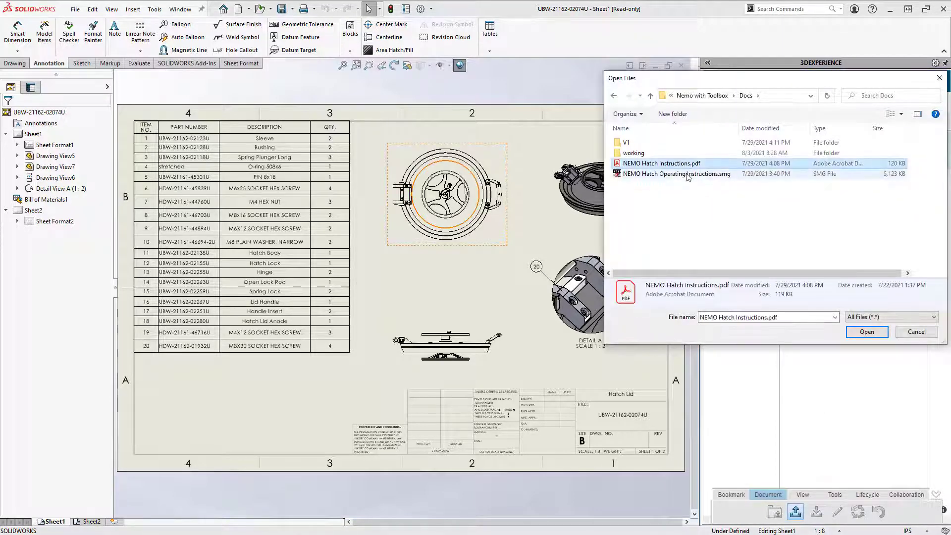
{"action": "left_click", "coordinate": [687, 174], "text": "shift"}
{"action": "left_click", "coordinate": [866, 332]}
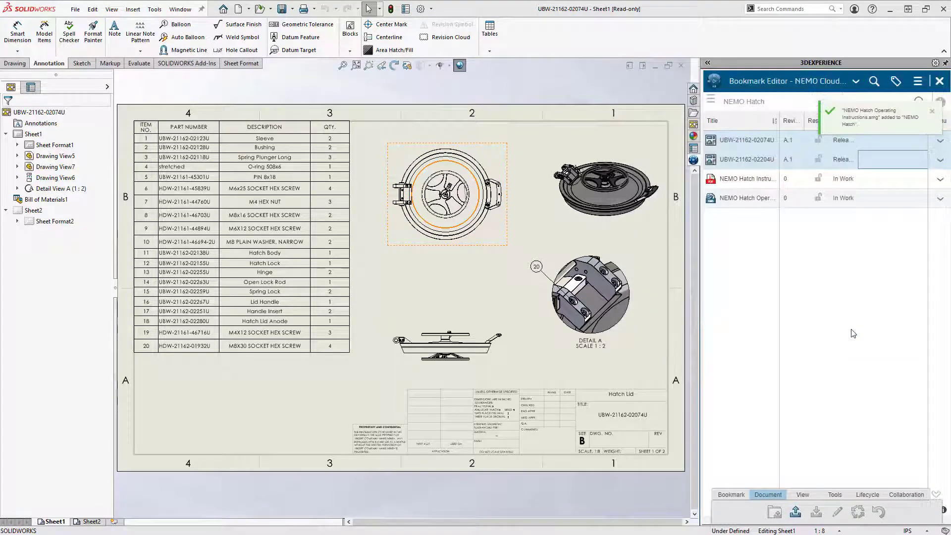
Step: Preview the NEMO Hatch Operating Instructions file and look through its saved animation and views
{"action": "right_click", "coordinate": [785, 199]}
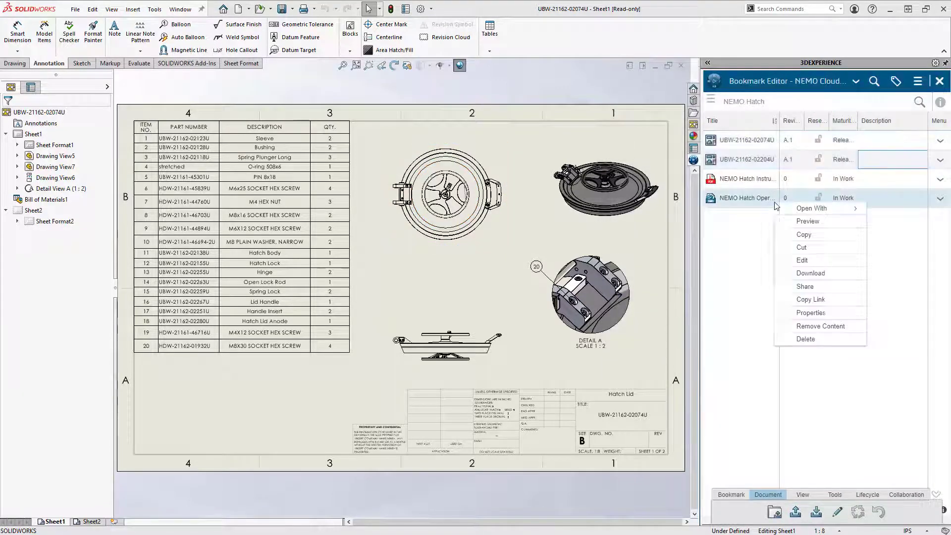
{"action": "left_click", "coordinate": [784, 222]}
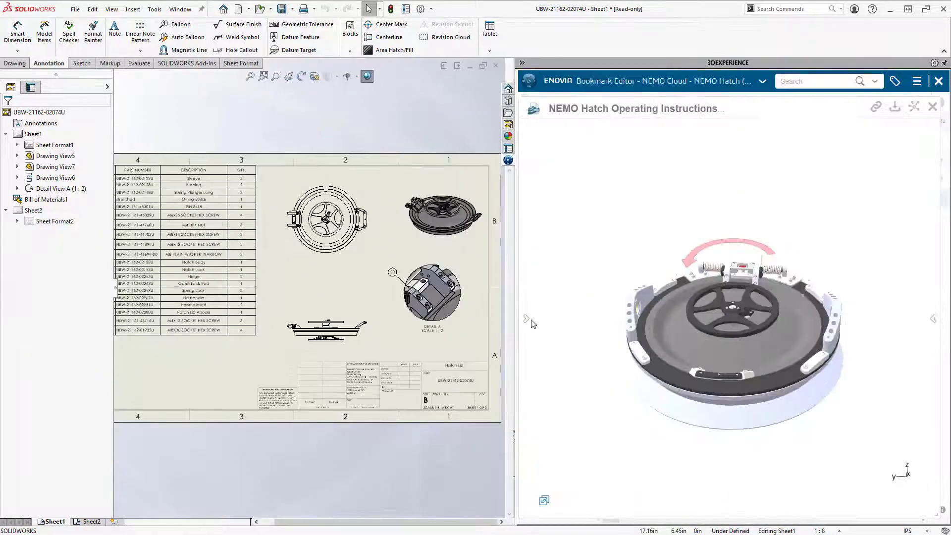
{"action": "left_click", "coordinate": [527, 320]}
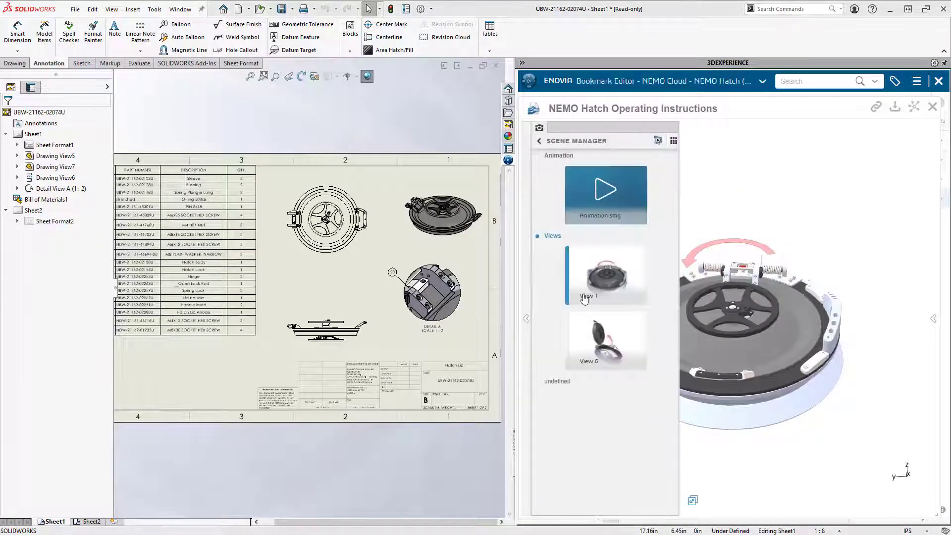
{"action": "left_click", "coordinate": [527, 320]}
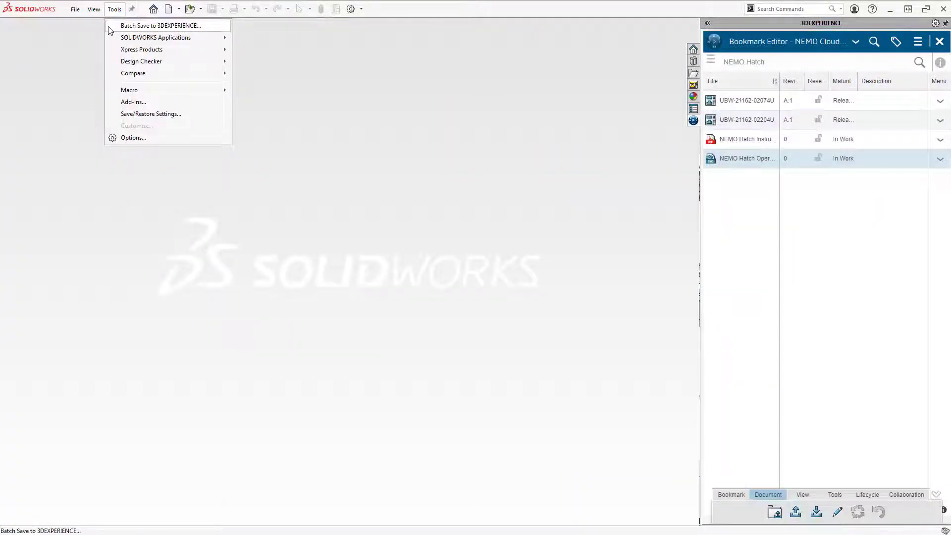
Step: Start a Batch Save to 3DEXPERIENCE and add the Air Tanks folder from __NEMO Projects
{"action": "left_click", "coordinate": [110, 27]}
{"action": "left_click", "coordinate": [323, 185]}
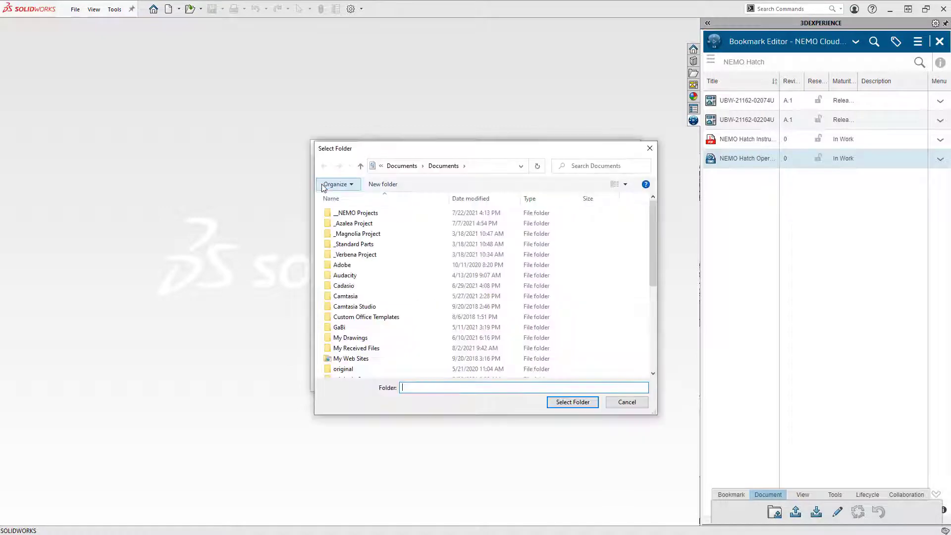
{"action": "double_click", "coordinate": [327, 212]}
{"action": "left_click", "coordinate": [297, 198]}
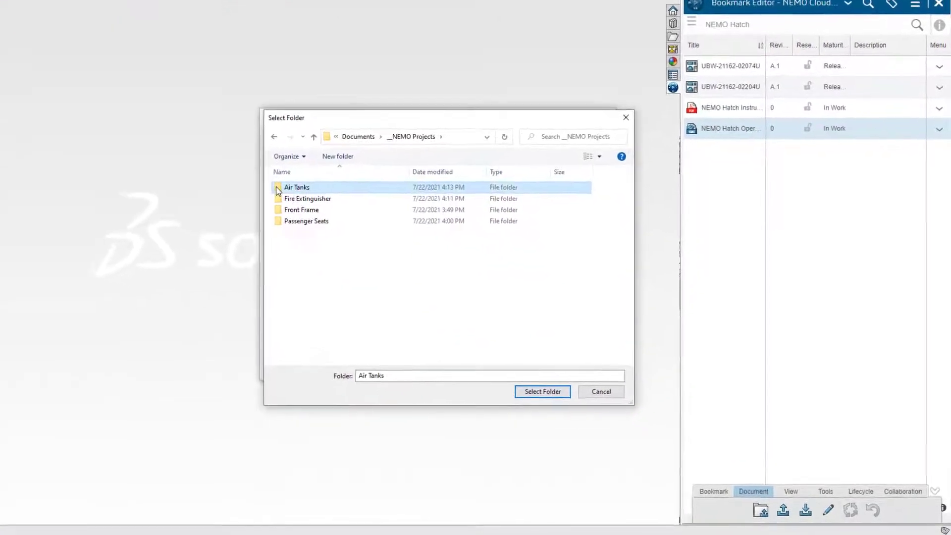
{"action": "left_click", "coordinate": [554, 395]}
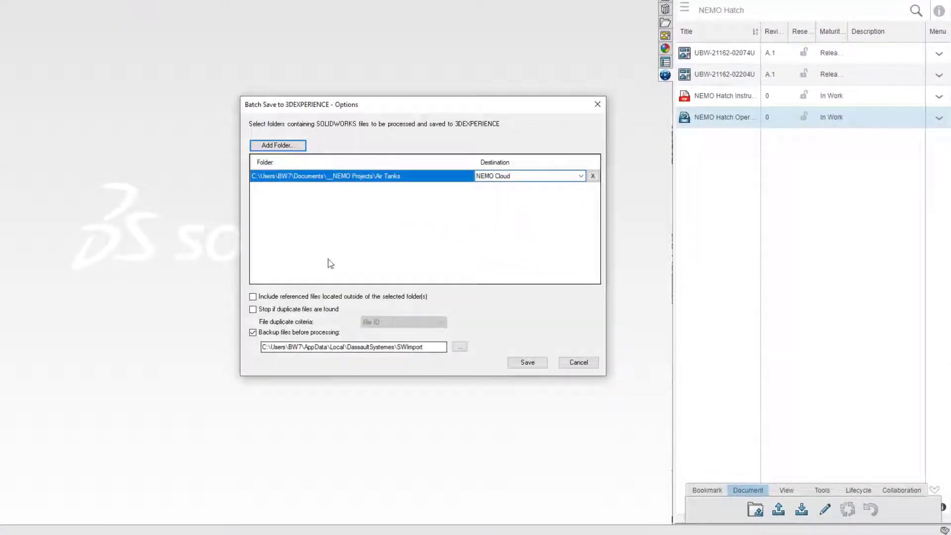
Step: Add the Fire Extinguisher folder with Standard Safety Equipment as its destination, and run the batch save of the listed folders
{"action": "left_click", "coordinate": [278, 145]}
{"action": "left_click", "coordinate": [261, 190]}
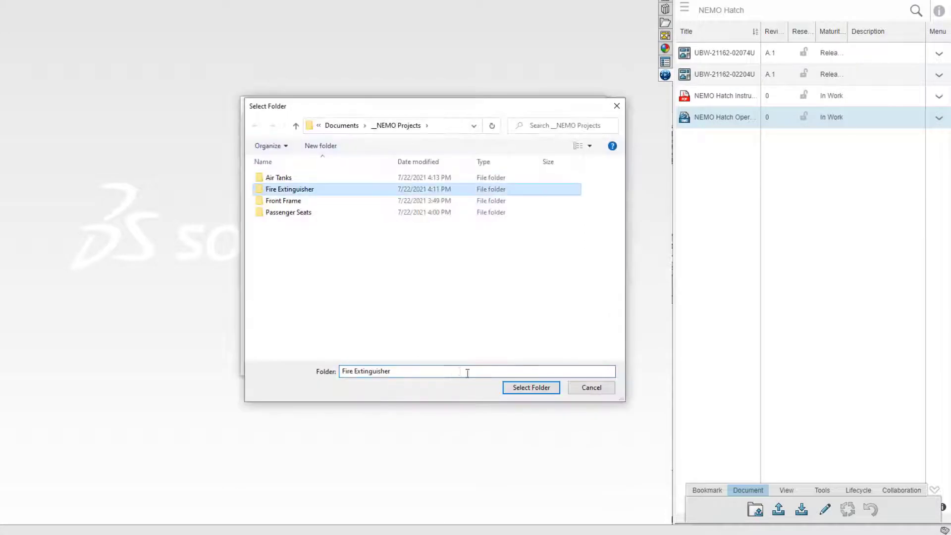
{"action": "left_click", "coordinate": [523, 393]}
{"action": "left_click", "coordinate": [582, 189]}
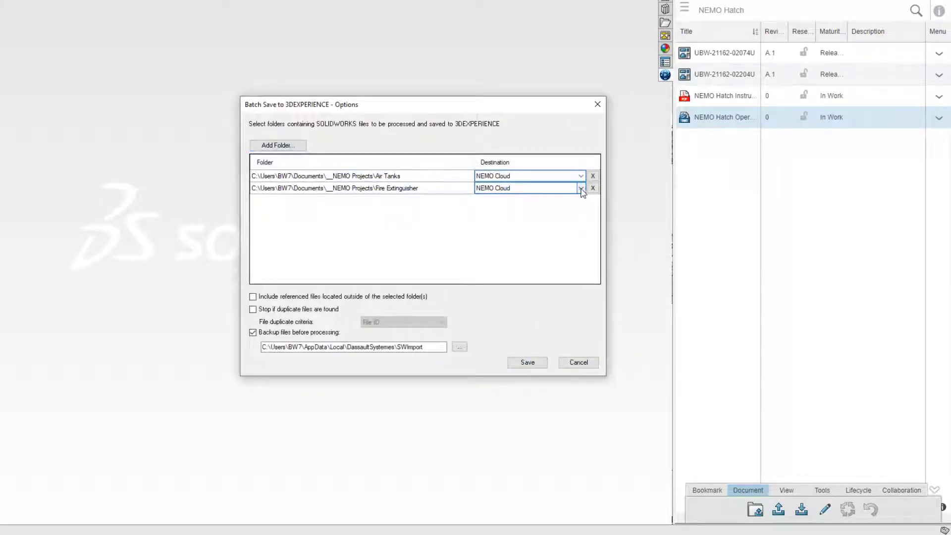
{"action": "left_click", "coordinate": [581, 190]}
{"action": "left_click", "coordinate": [569, 227]}
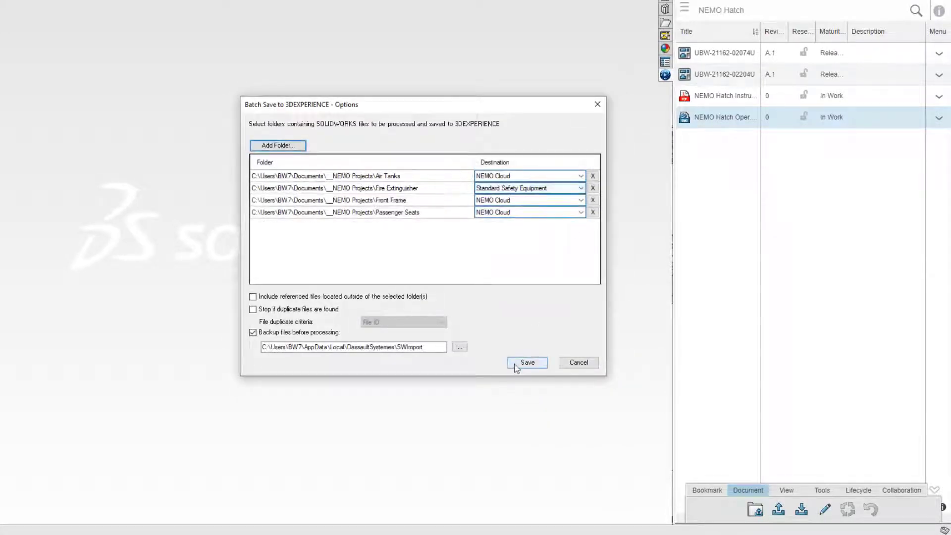
{"action": "left_click", "coordinate": [527, 363]}
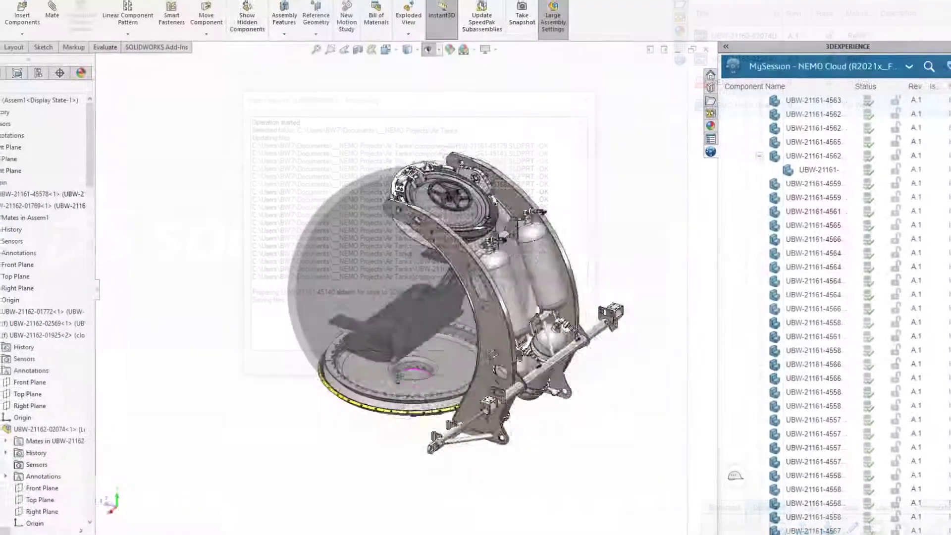
{"action": "middle_click_drag", "start_coordinate": [233, 371], "coordinate": [213, 373]}
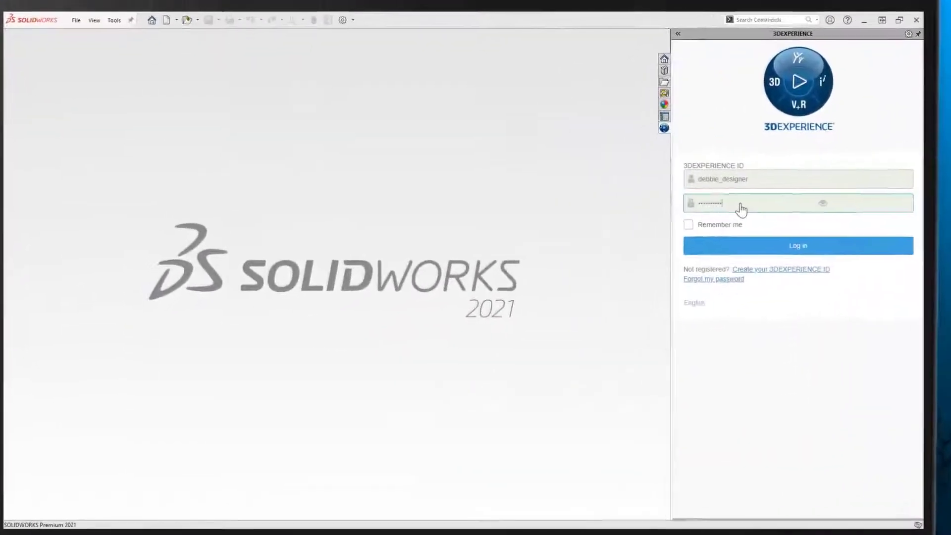
Step: Log in to 3DEXPERIENCE with the designer's account ID and password already filled in
{"action": "left_click", "coordinate": [781, 246]}
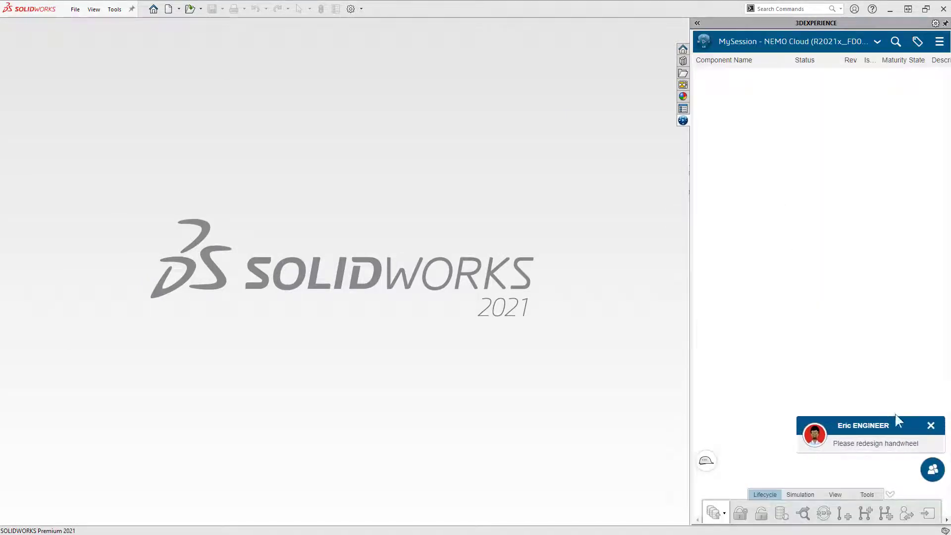
{"action": "left_click", "coordinate": [931, 426]}
{"action": "left_click", "coordinate": [895, 42]}
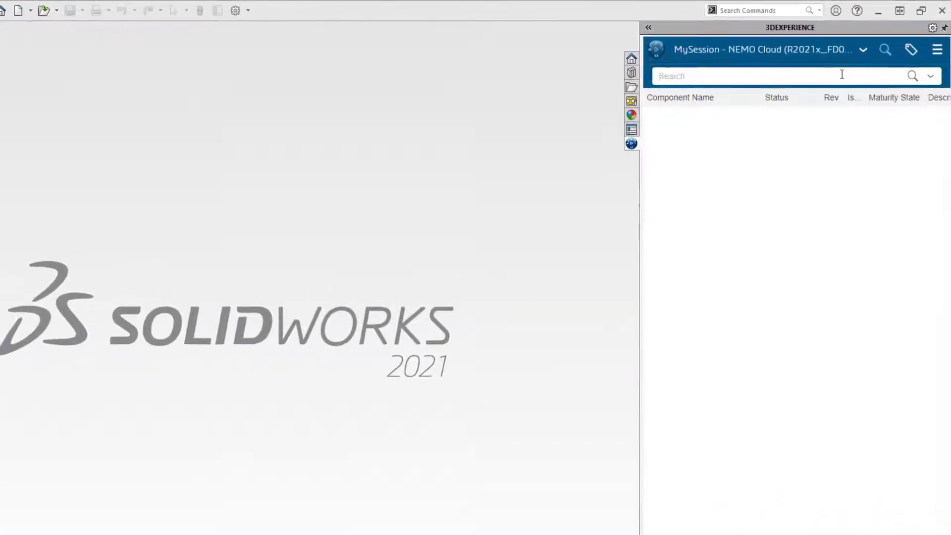
{"action": "type", "text": "wheel"}
{"action": "key", "text": "Return"}
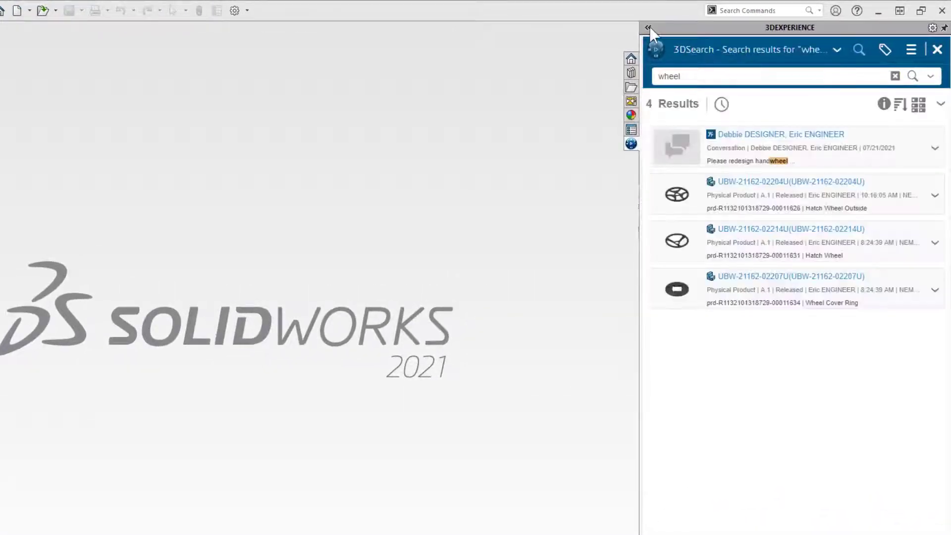
{"action": "left_click", "coordinate": [649, 27]}
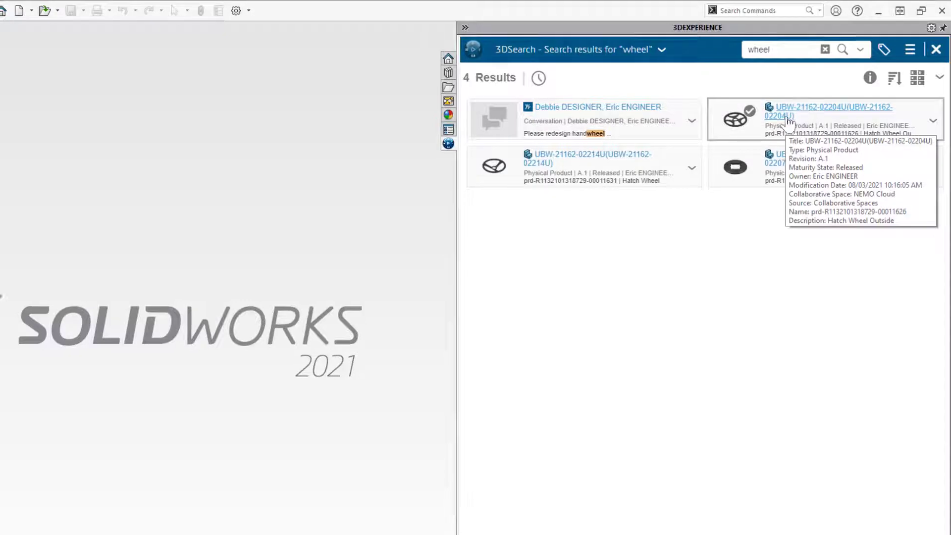
{"action": "left_click", "coordinate": [787, 118]}
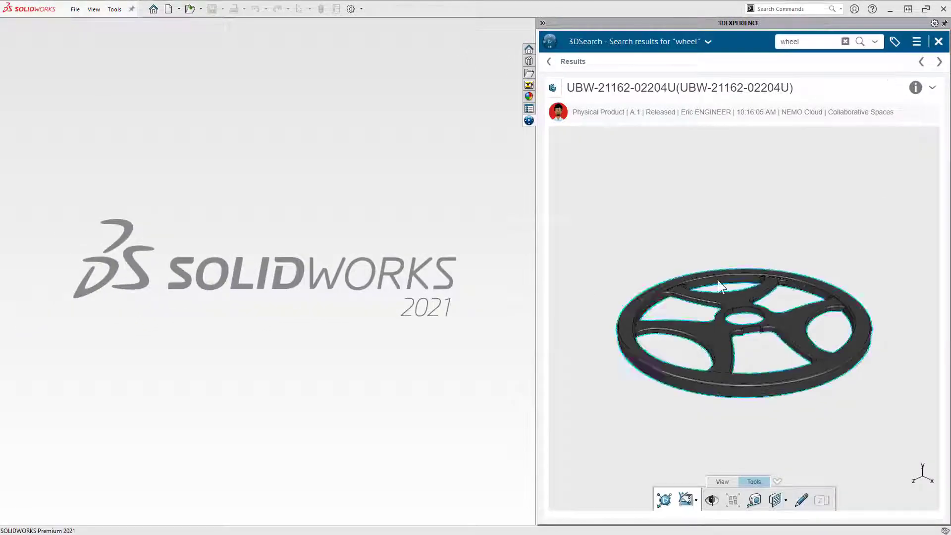
Step: Turn the previewed wheel face-on and mark its upper and lower rim sections with red ellipses and crosses
{"action": "left_click_drag", "start_coordinate": [719, 286], "coordinate": [655, 366]}
{"action": "left_click", "coordinate": [802, 500]}
{"action": "mouse_move", "coordinate": [716, 395]}
{"action": "left_mouse_down"}
{"action": "mouse_move", "coordinate": [685, 422]}
{"action": "mouse_move", "coordinate": [755, 398]}
{"action": "left_mouse_up"}
{"action": "left_click_drag", "start_coordinate": [765, 258], "coordinate": [754, 251]}
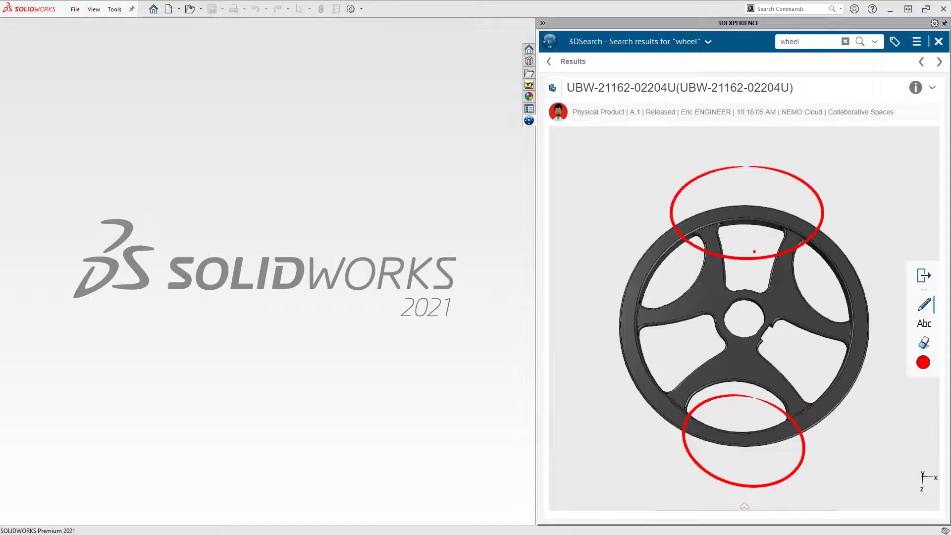
Step: Change the markup color to green and sketch grip lines across the wheel's left and right spokes
{"action": "left_click", "coordinate": [923, 363]}
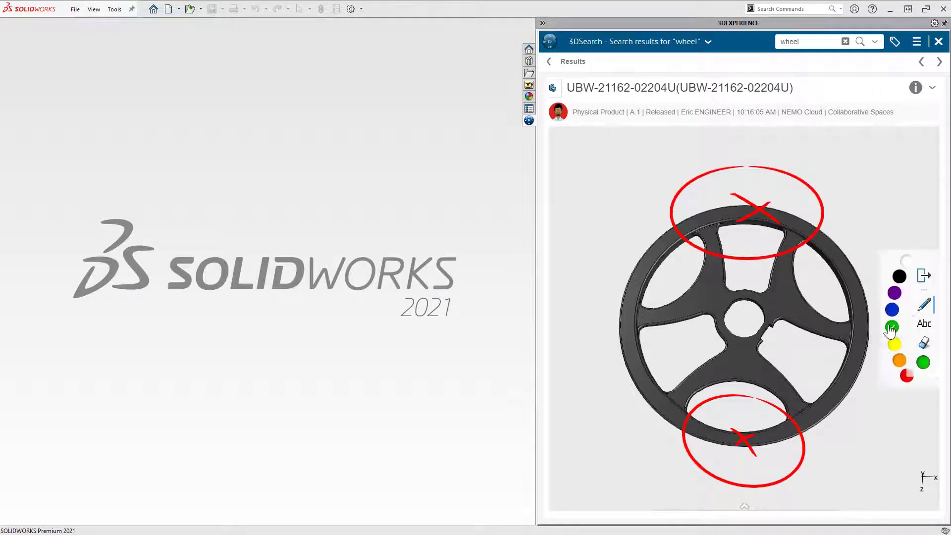
{"action": "left_click", "coordinate": [922, 361]}
{"action": "left_click_drag", "start_coordinate": [839, 268], "coordinate": [767, 290]}
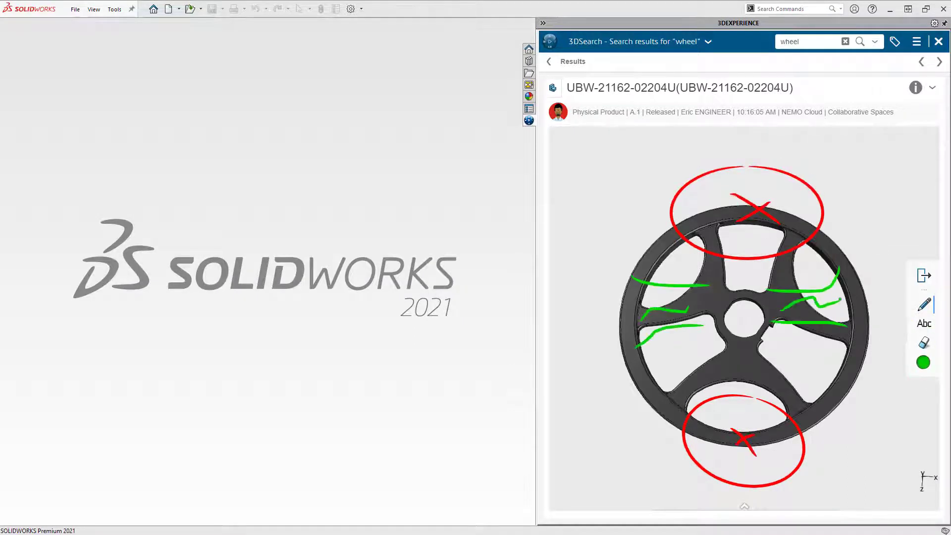
{"action": "left_click", "coordinate": [932, 89]}
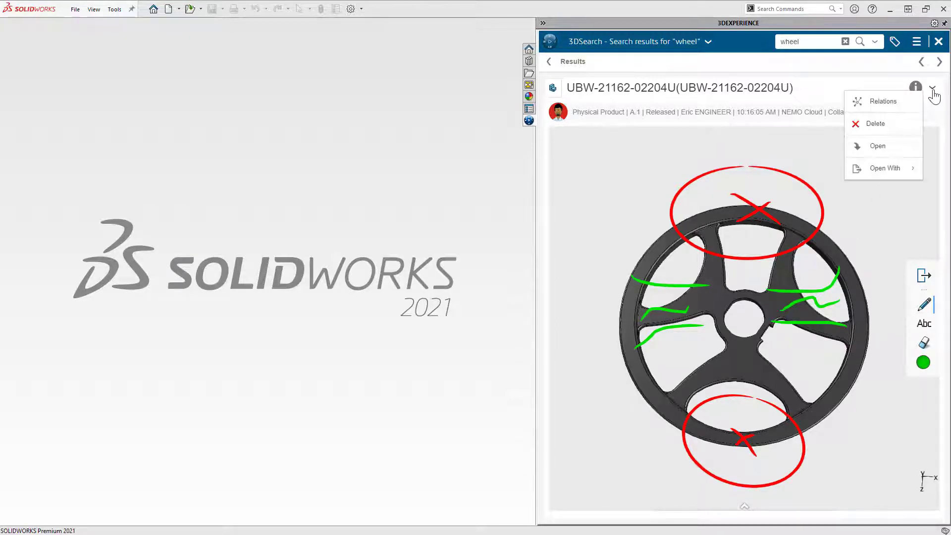
{"action": "left_click", "coordinate": [901, 152]}
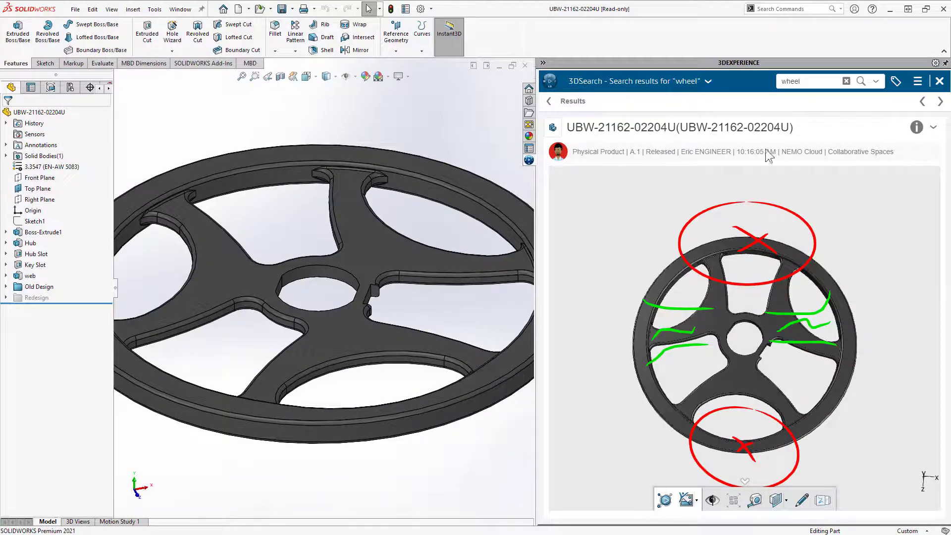
{"action": "left_click", "coordinate": [643, 81]}
{"action": "left_click", "coordinate": [627, 99]}
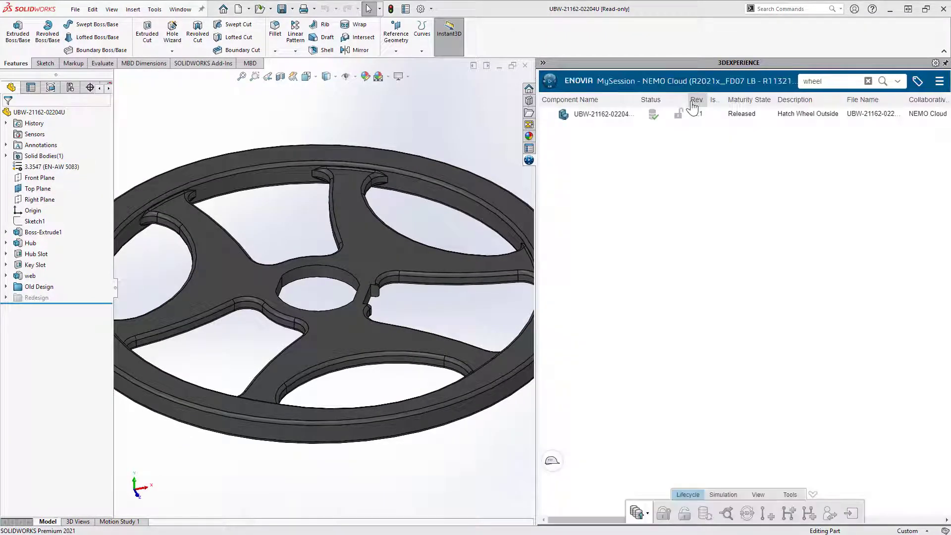
{"action": "left_click", "coordinate": [596, 118]}
{"action": "left_click", "coordinate": [790, 495]}
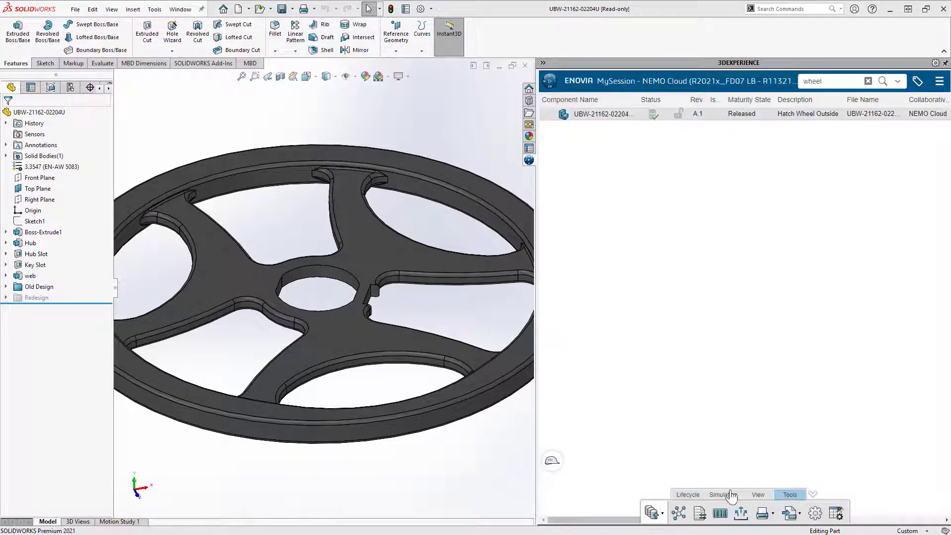
{"action": "left_click", "coordinate": [679, 513]}
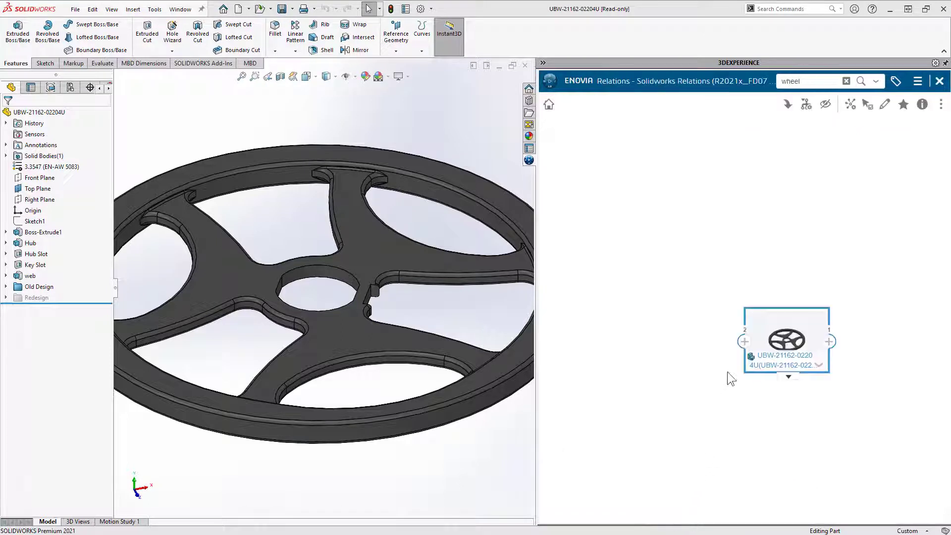
{"action": "left_click", "coordinate": [745, 342]}
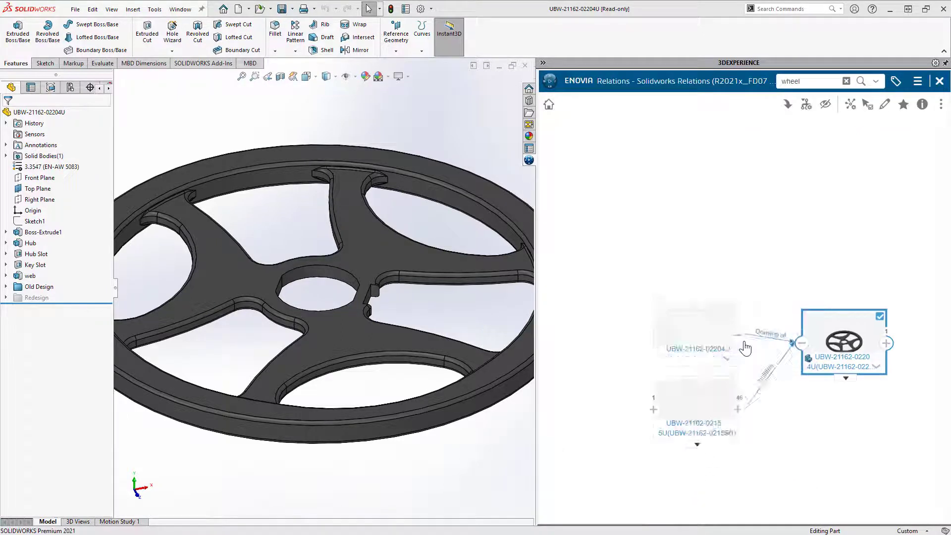
{"action": "left_click", "coordinate": [653, 399]}
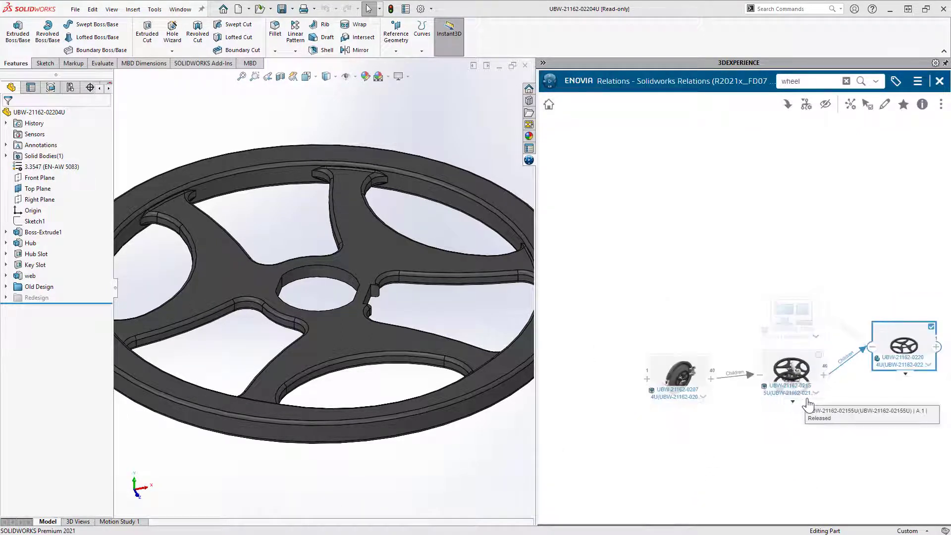
{"action": "left_click", "coordinate": [647, 378]}
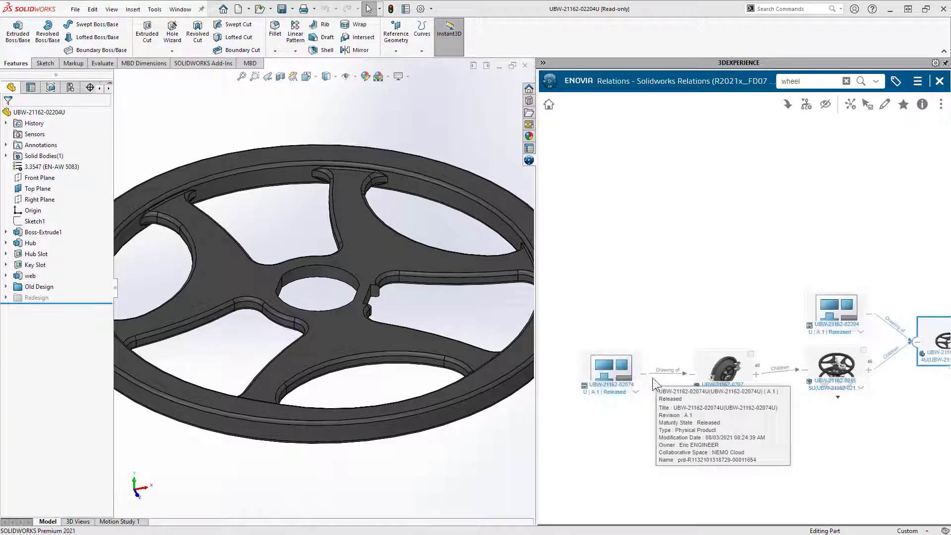
{"action": "scroll", "coordinate": [893, 406], "scroll_direction": "up", "scroll_amount": 2}
{"action": "left_click_drag", "start_coordinate": [893, 406], "coordinate": [804, 348]}
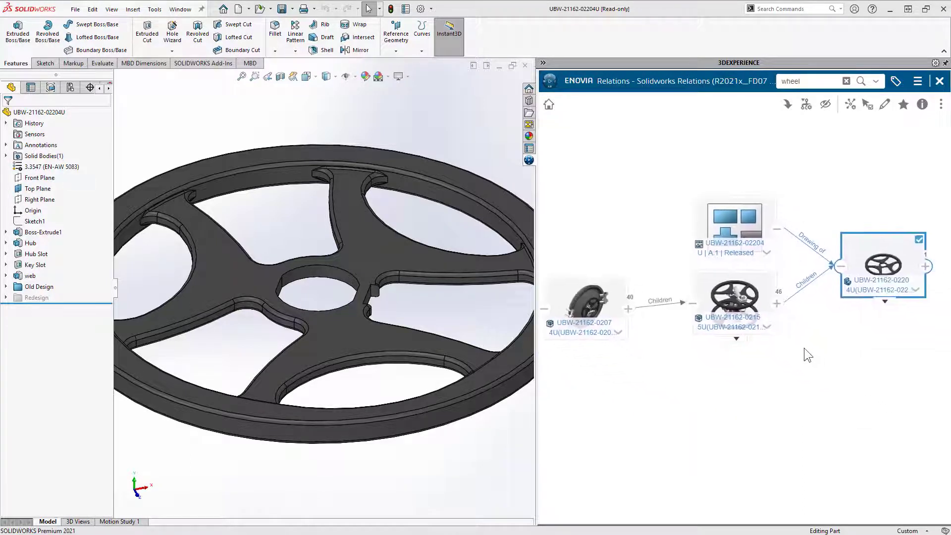
{"action": "left_click", "coordinate": [738, 298]}
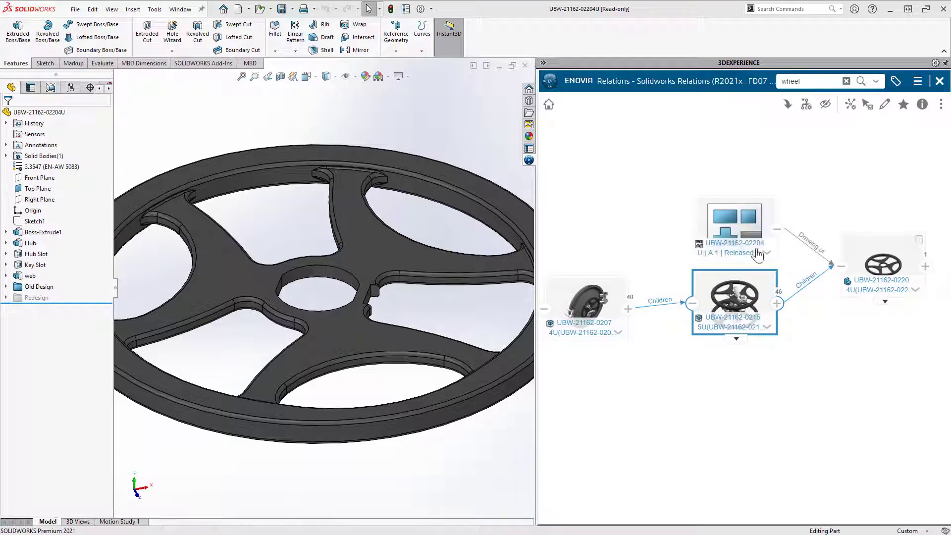
{"action": "left_click", "coordinate": [786, 106]}
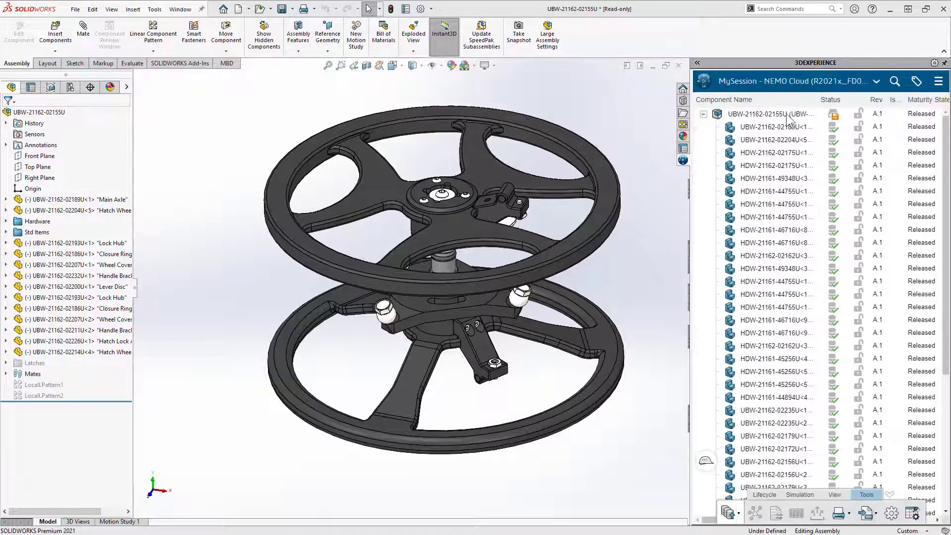
{"action": "right_click", "coordinate": [809, 140]}
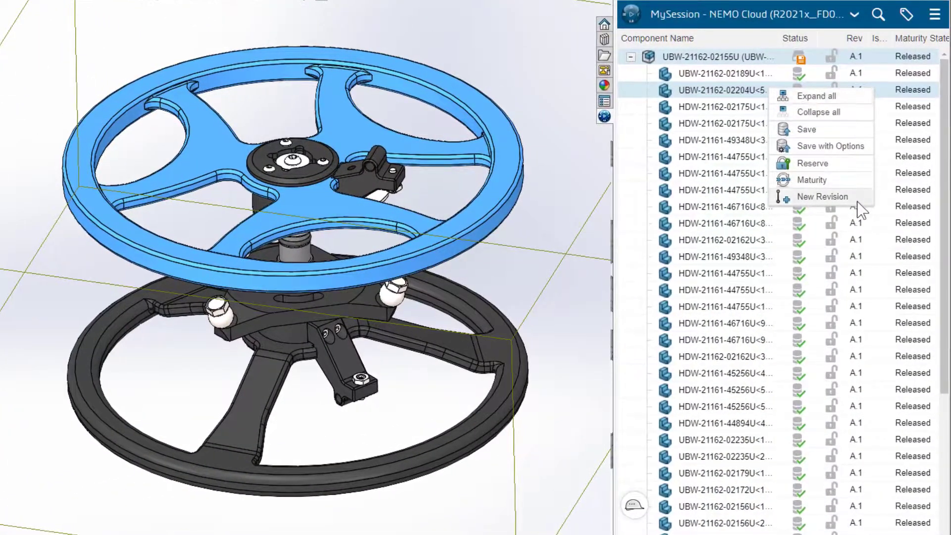
{"action": "left_click", "coordinate": [858, 201]}
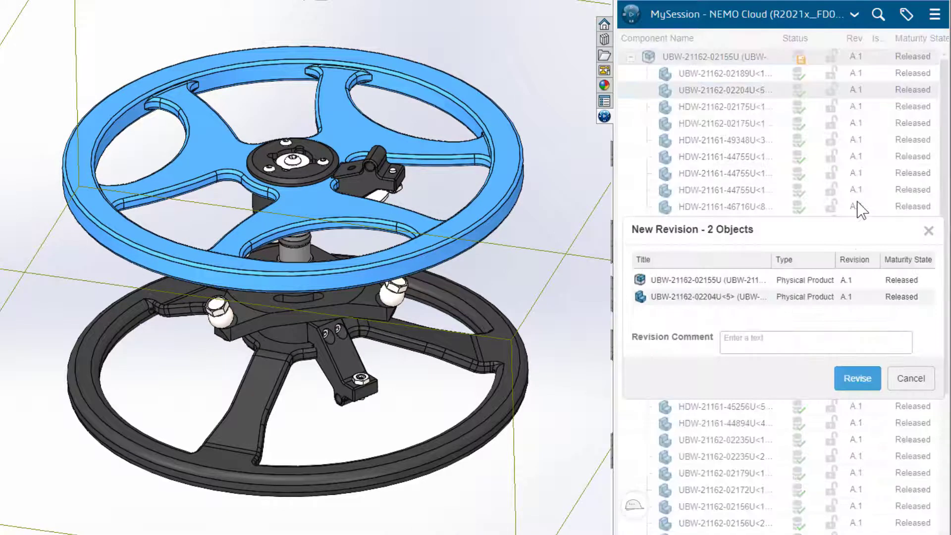
{"action": "left_click", "coordinate": [862, 378]}
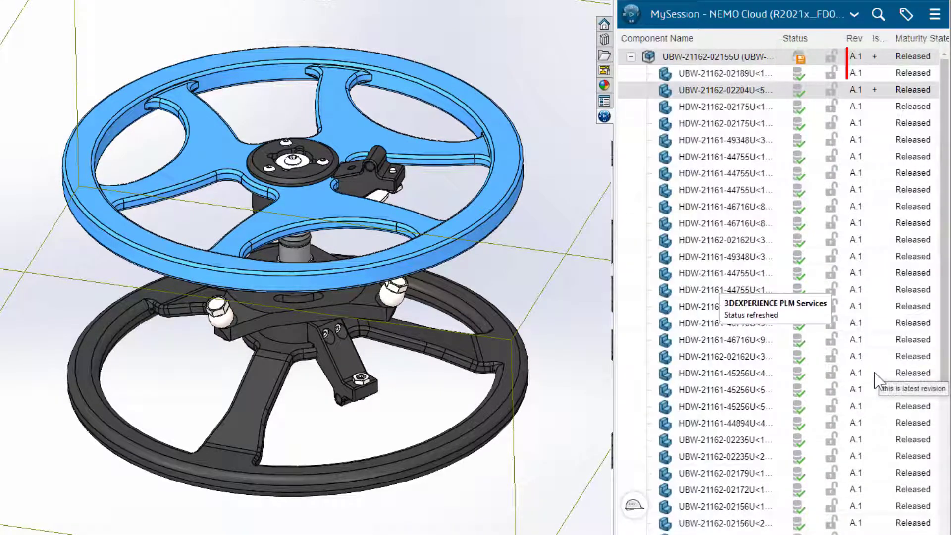
{"action": "right_click", "coordinate": [765, 59]}
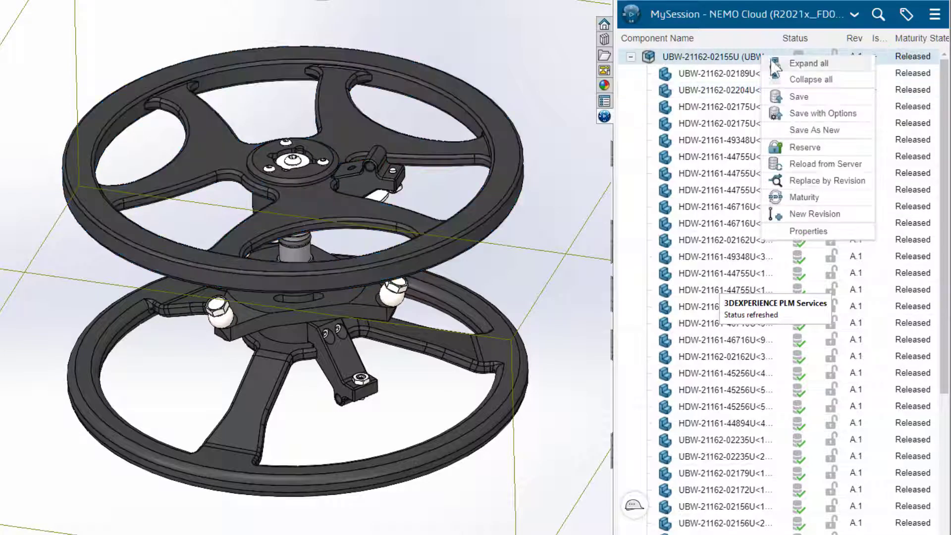
{"action": "left_click", "coordinate": [826, 181]}
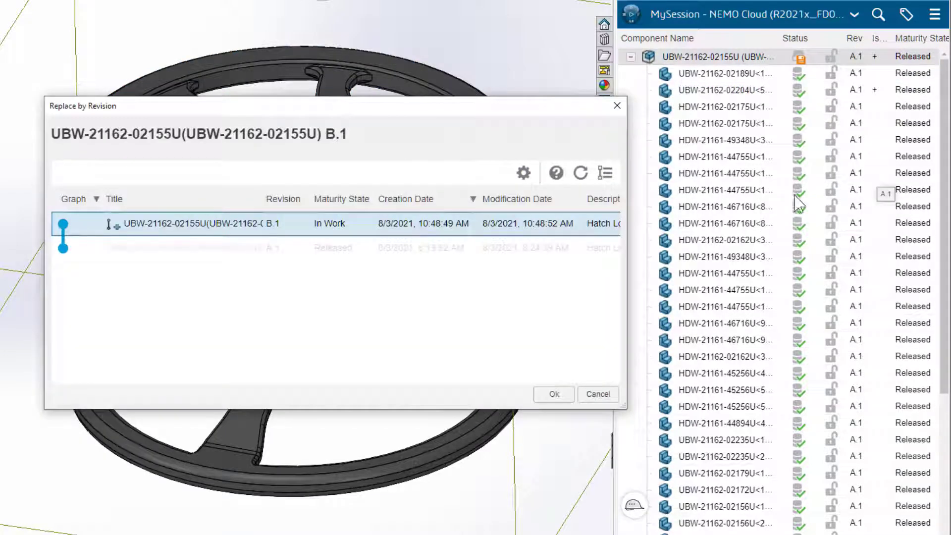
{"action": "left_click", "coordinate": [553, 393]}
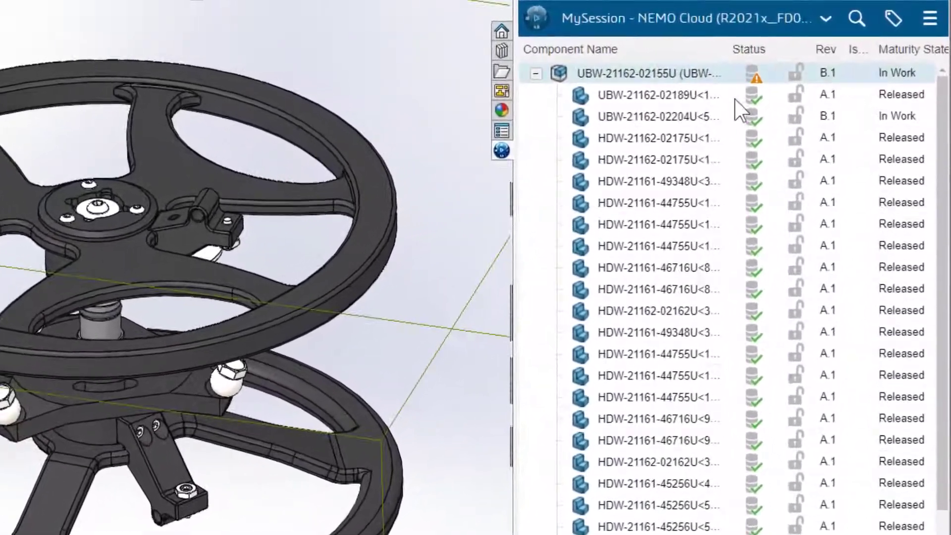
{"action": "left_click", "coordinate": [773, 94]}
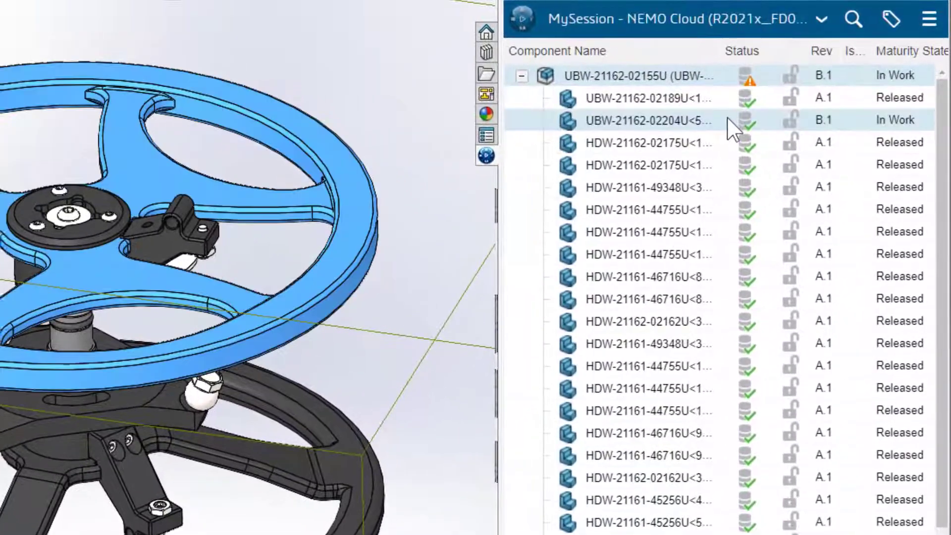
{"action": "right_click", "coordinate": [727, 117]}
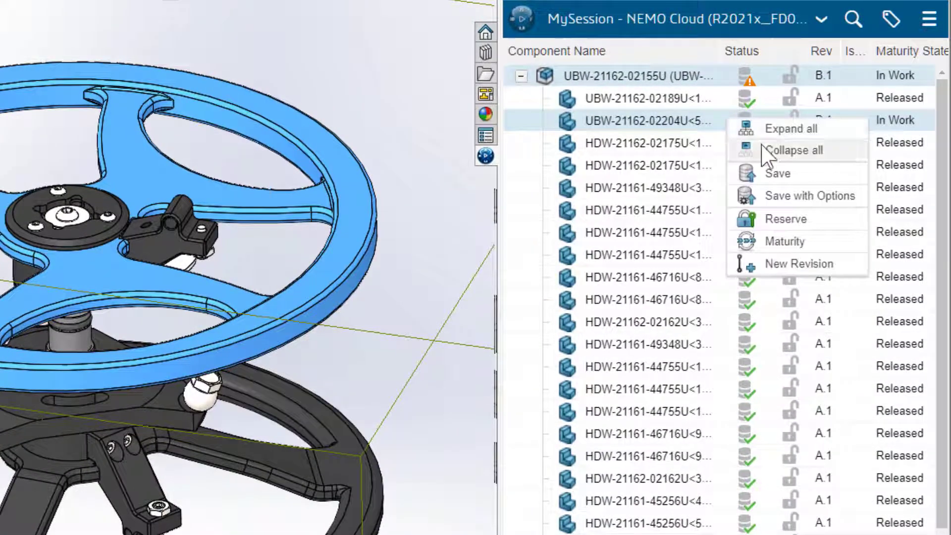
{"action": "left_click", "coordinate": [835, 216]}
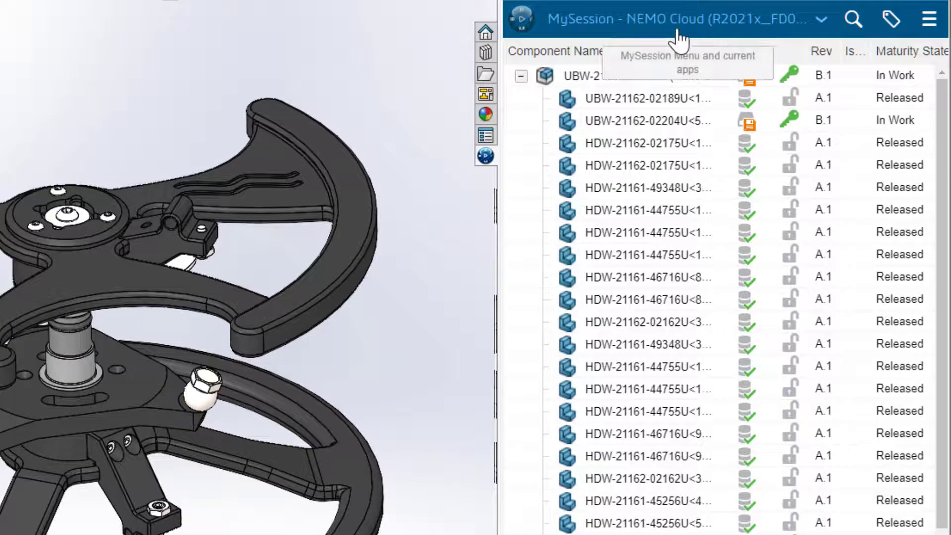
{"action": "left_click", "coordinate": [676, 37]}
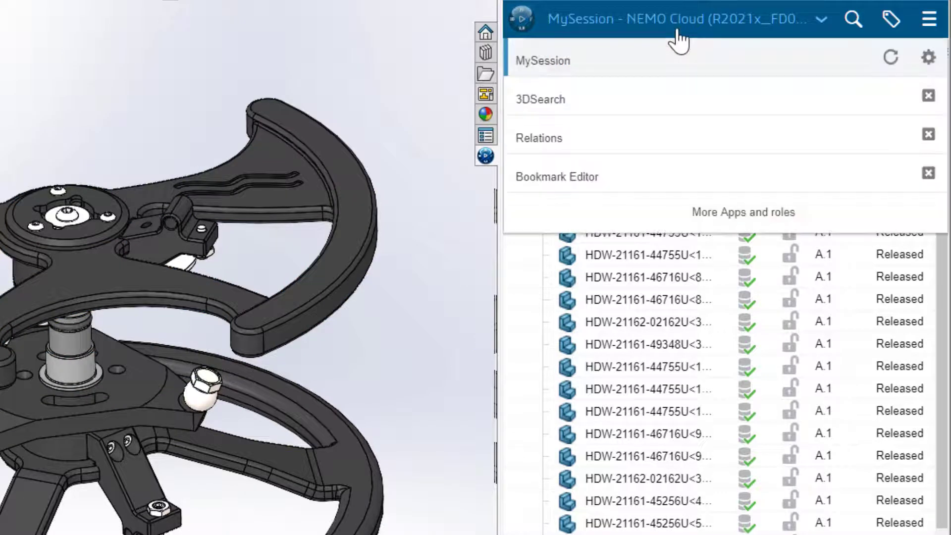
{"action": "left_click", "coordinate": [726, 183]}
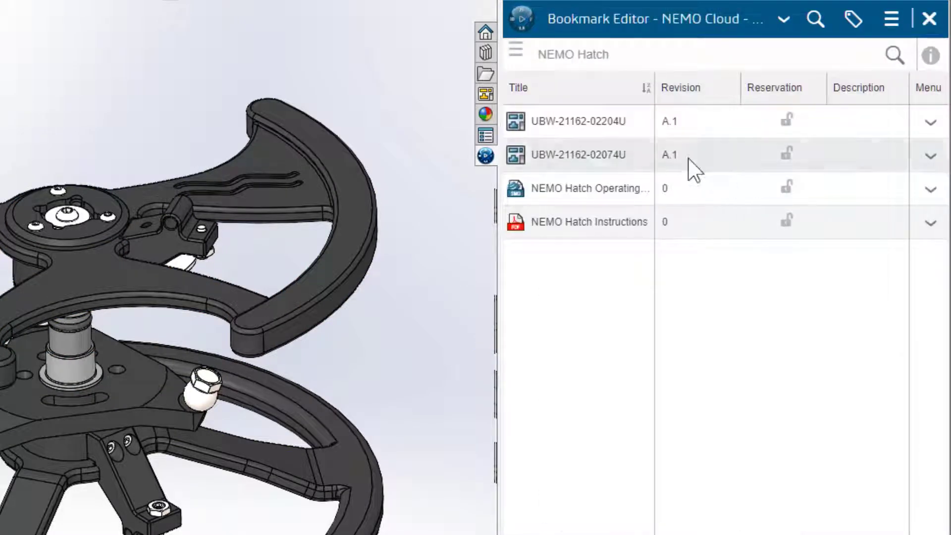
{"action": "left_click", "coordinate": [636, 130]}
{"action": "right_click", "coordinate": [636, 131]}
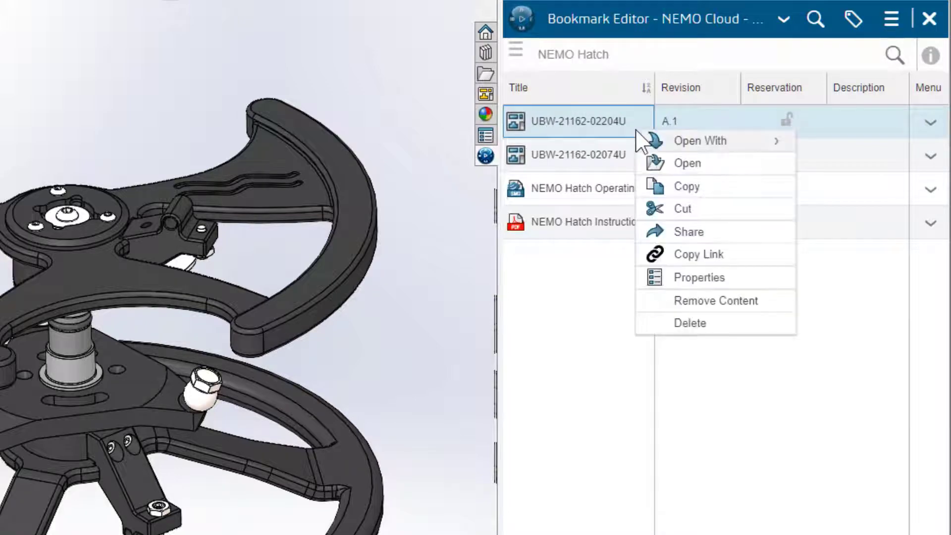
{"action": "left_click", "coordinate": [723, 161]}
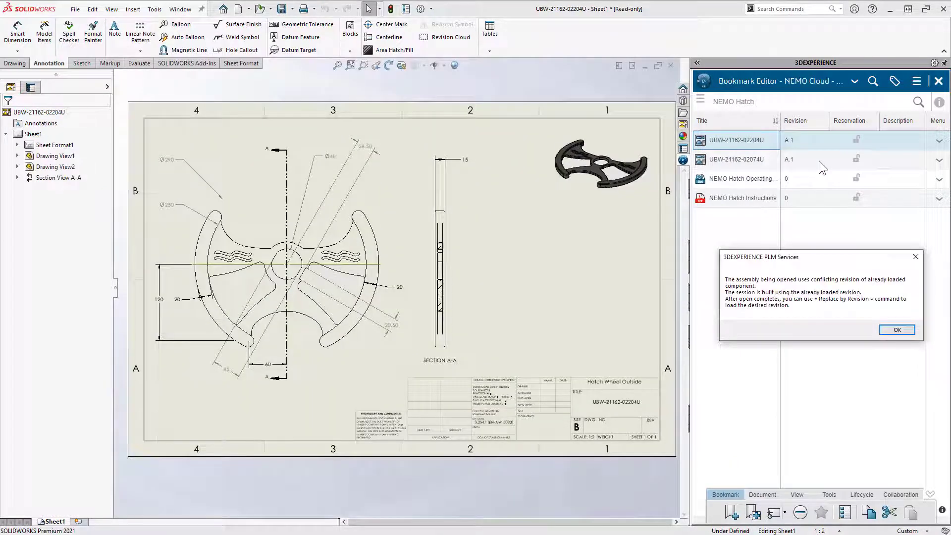
{"action": "key", "text": "Return"}
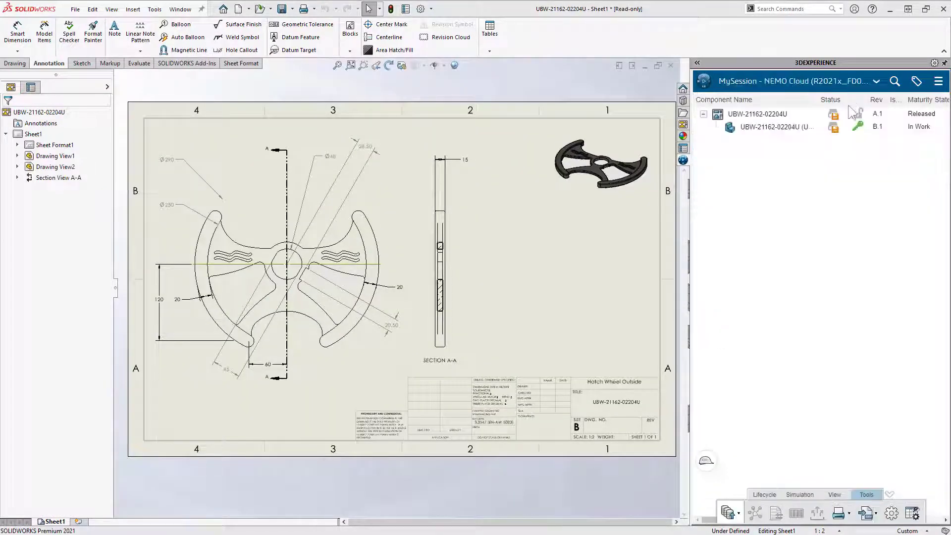
Step: Reposition the 290 mm diameter dimension and save the wheel drawing as a new revision together with its part, releasing the reservation after saving
{"action": "left_click", "coordinate": [164, 250]}
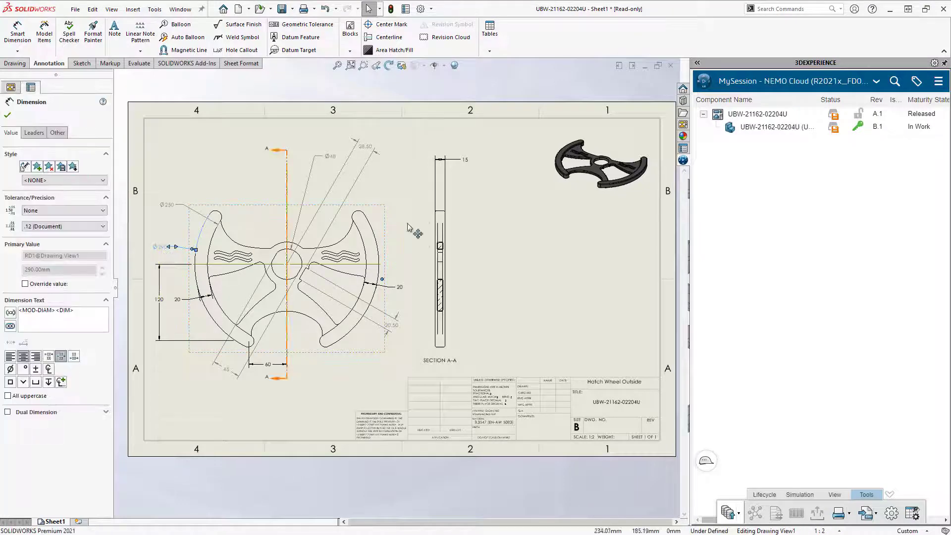
{"action": "right_click", "coordinate": [752, 115]}
{"action": "left_click", "coordinate": [826, 157]}
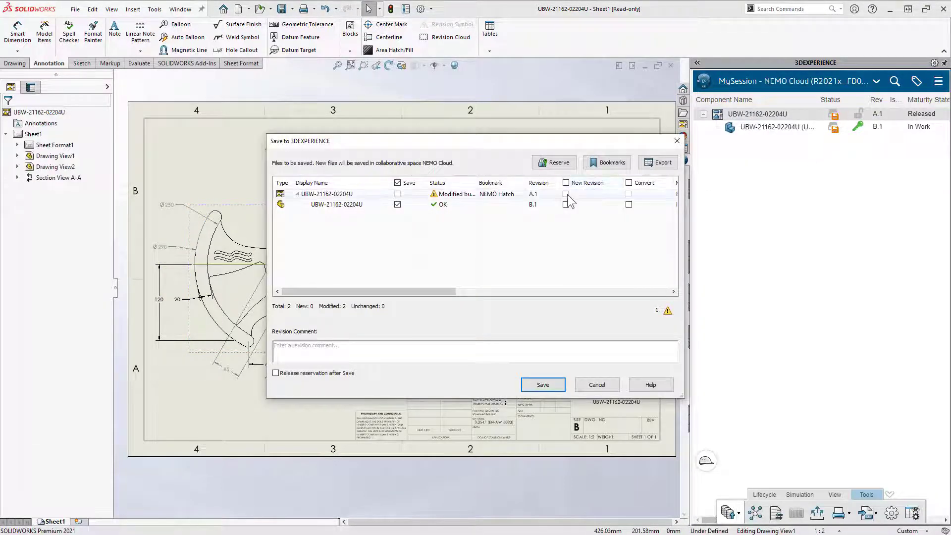
{"action": "left_click", "coordinate": [565, 194]}
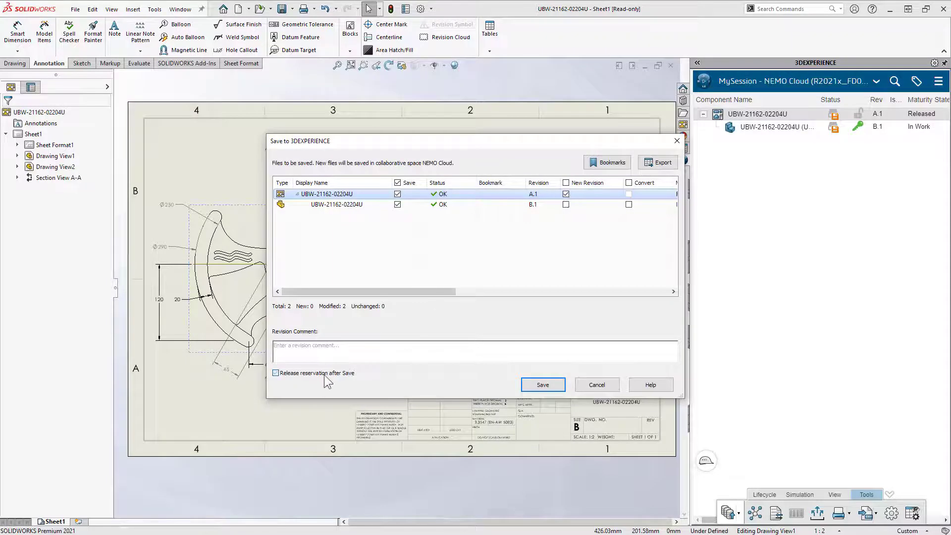
{"action": "left_click", "coordinate": [540, 385]}
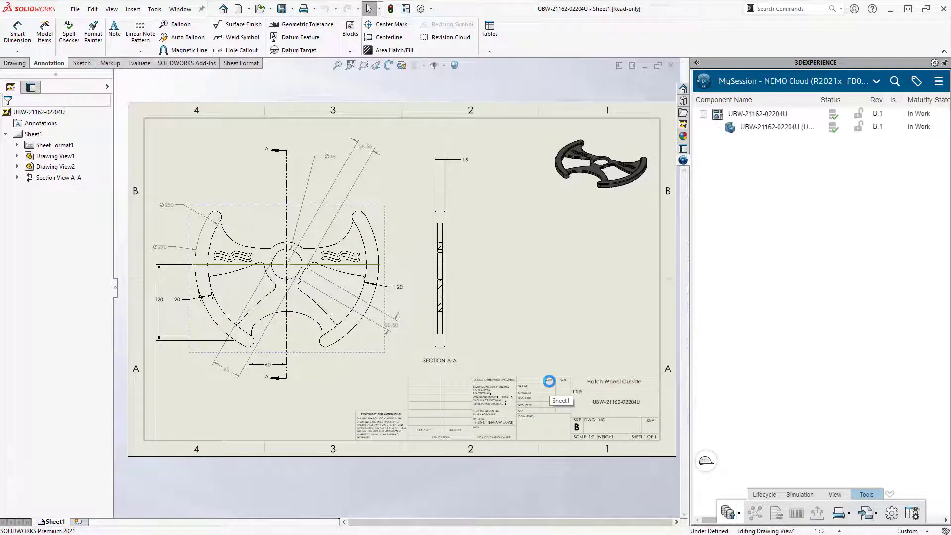
{"action": "left_click", "coordinate": [759, 115]}
{"action": "left_click", "coordinate": [776, 129], "text": "ctrl"}
{"action": "right_click", "coordinate": [777, 131]}
{"action": "left_click", "coordinate": [832, 203]}
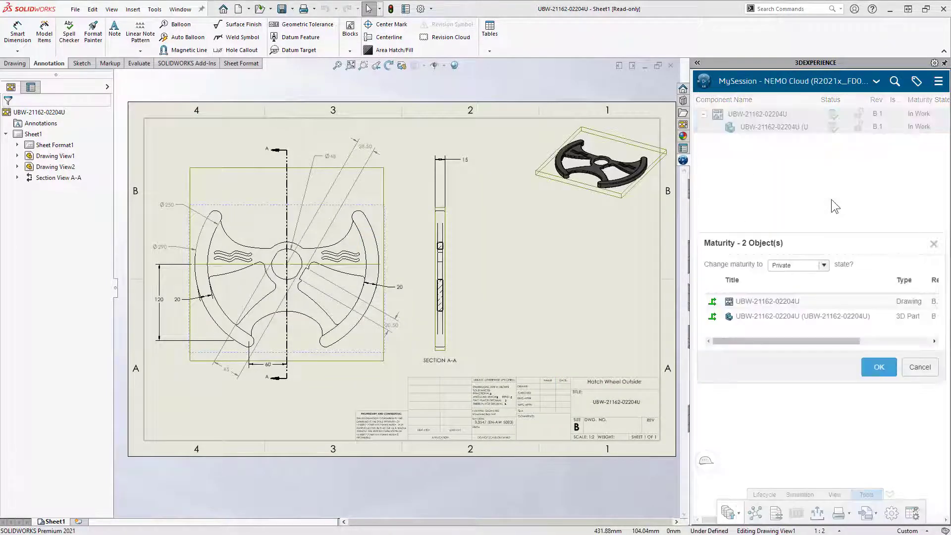
{"action": "left_click", "coordinate": [824, 266]}
{"action": "left_click", "coordinate": [822, 293]}
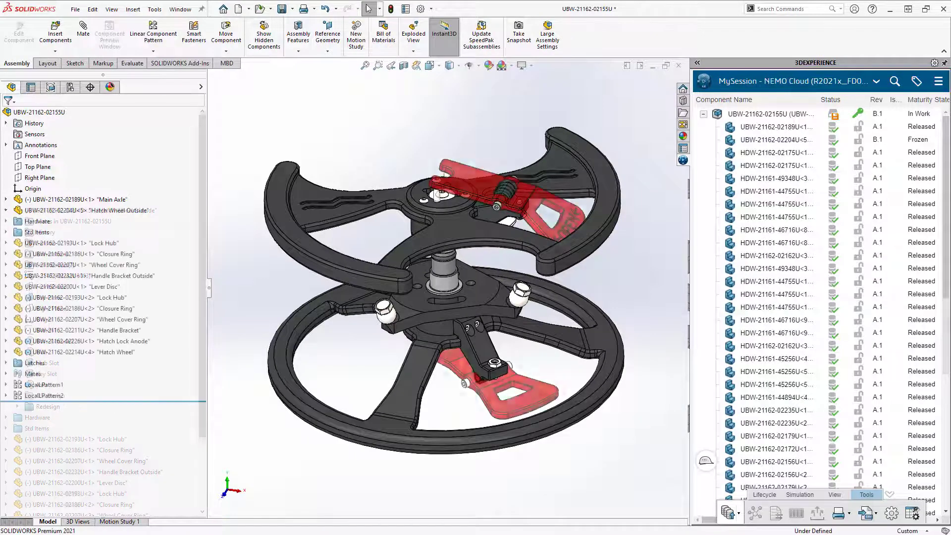
{"action": "right_click", "coordinate": [803, 117]}
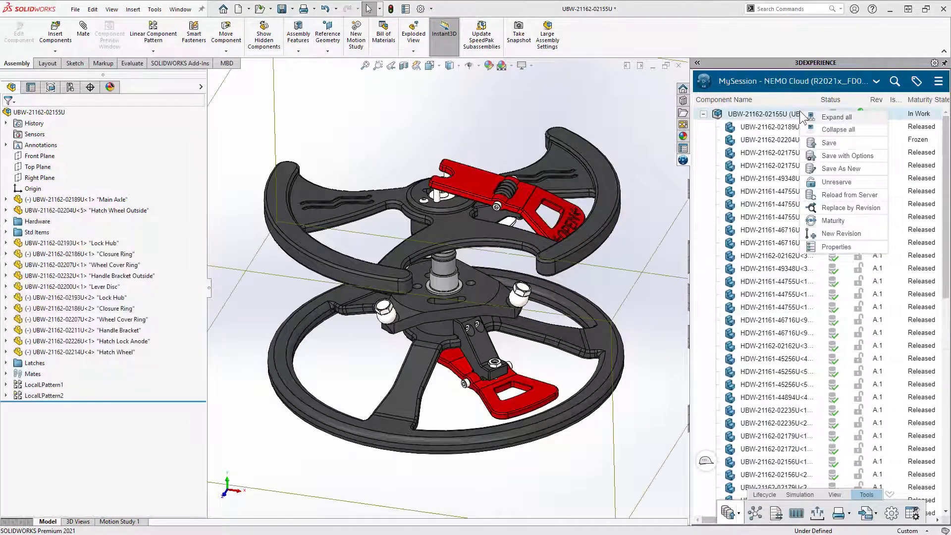
{"action": "left_click", "coordinate": [847, 155]}
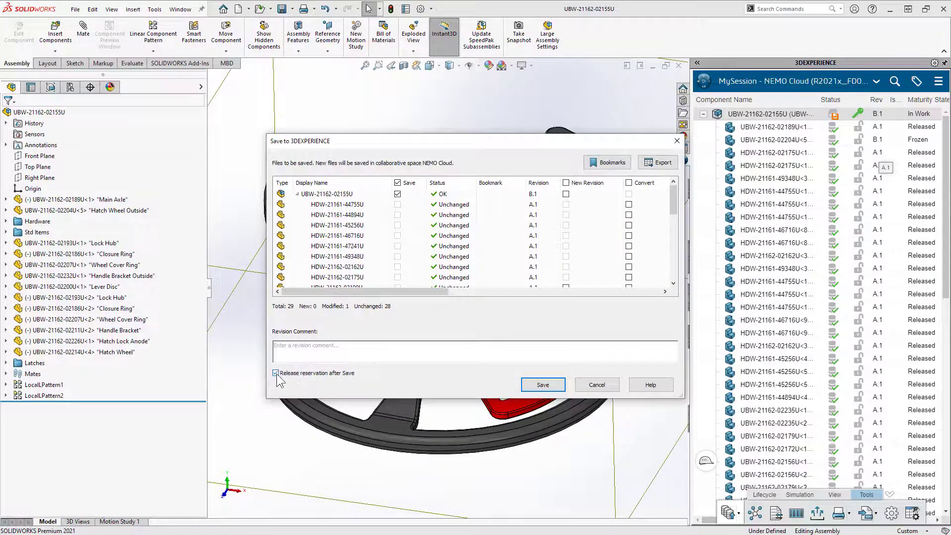
{"action": "left_click", "coordinate": [543, 384]}
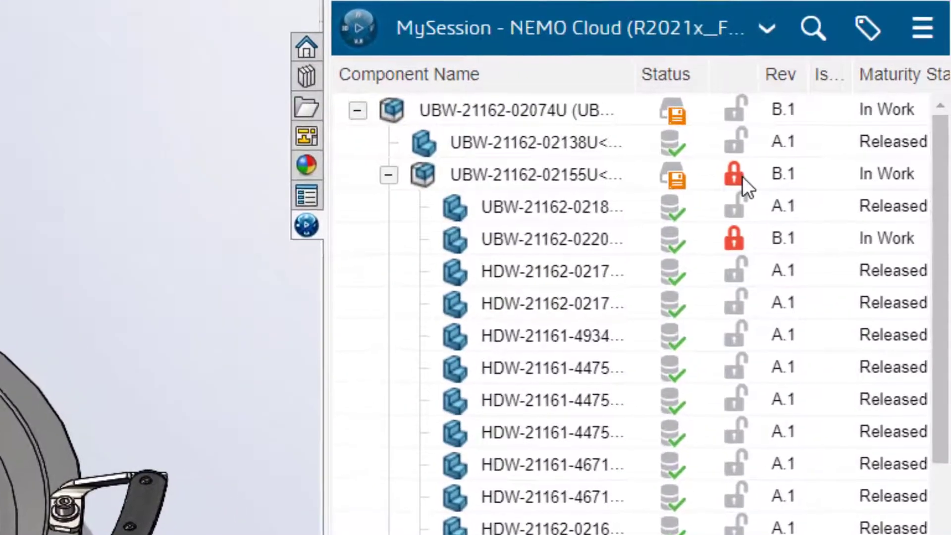
{"action": "mouse_move", "coordinate": [809, 158]}
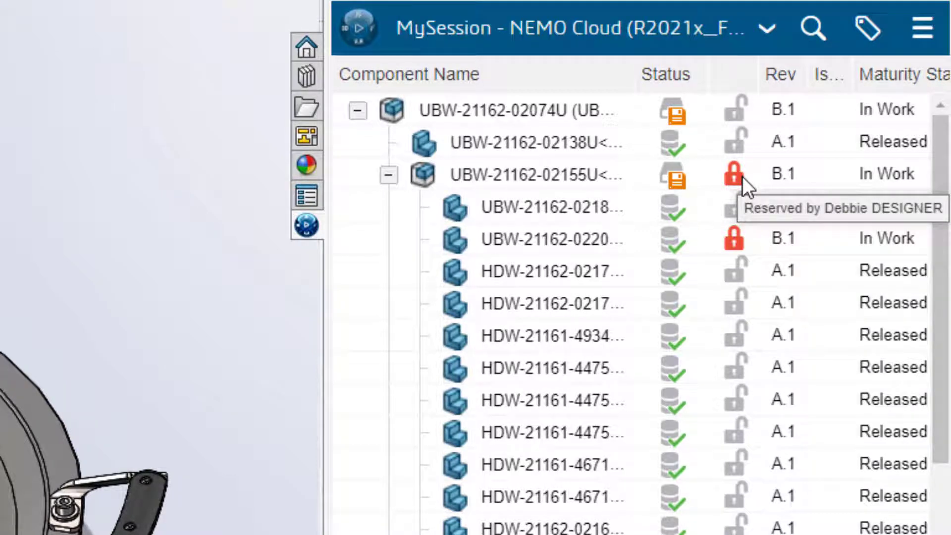
{"action": "right_click", "coordinate": [451, 108]}
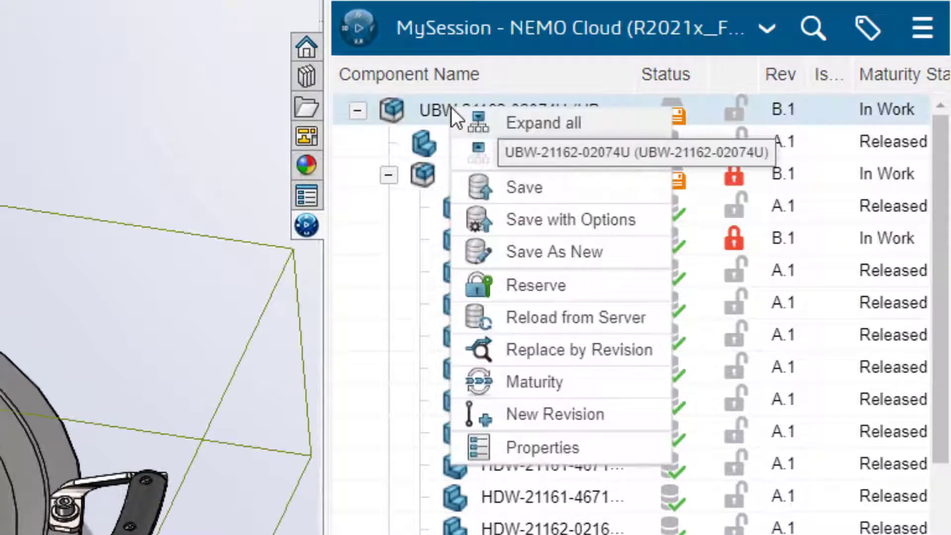
{"action": "left_click", "coordinate": [468, 286]}
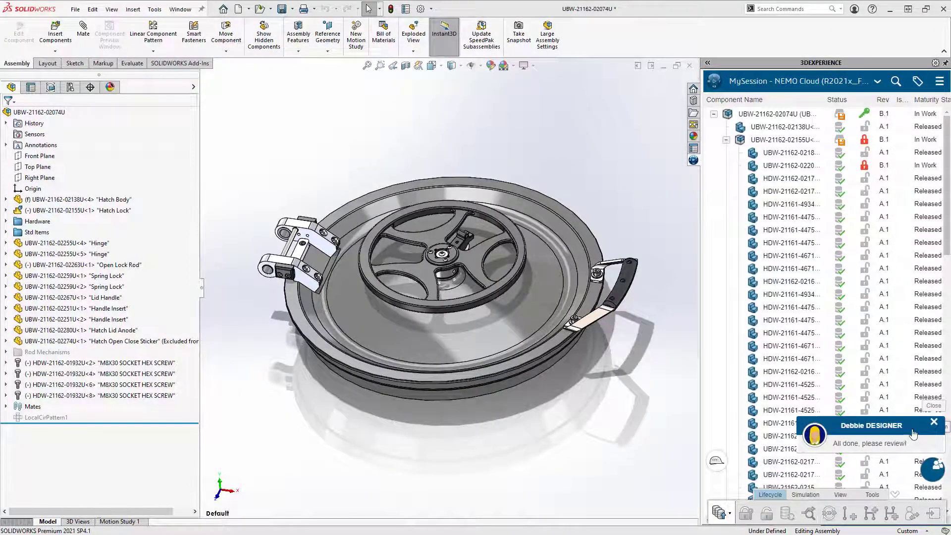
{"action": "left_click", "coordinate": [934, 422]}
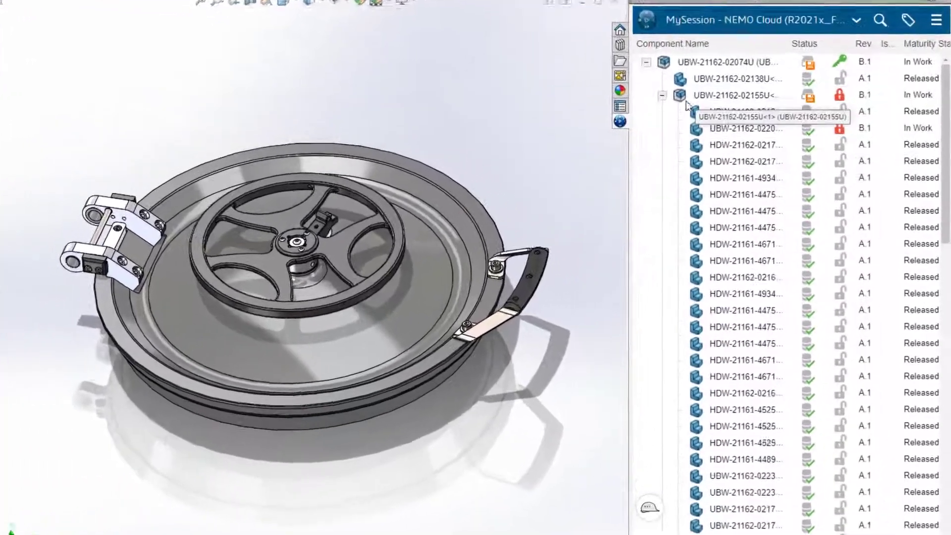
{"action": "right_click", "coordinate": [741, 141]}
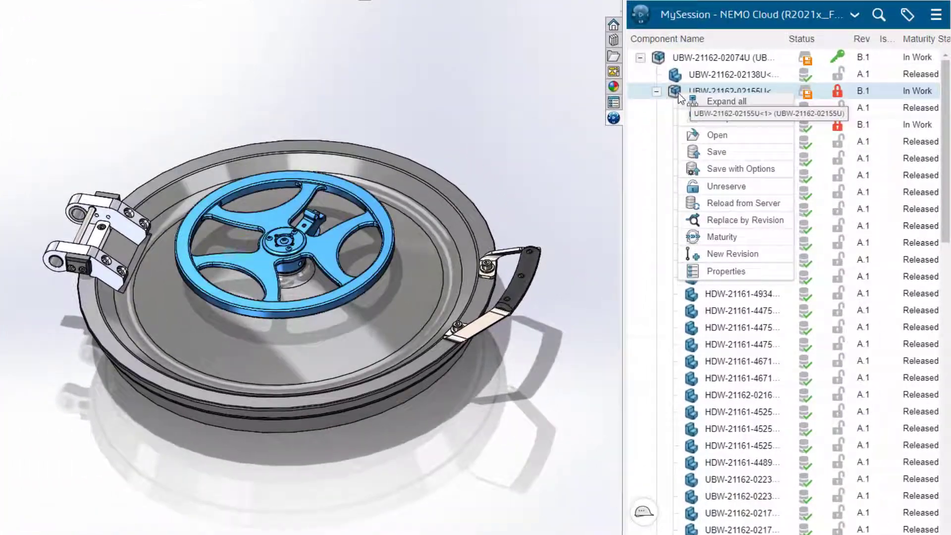
{"action": "left_click", "coordinate": [694, 203]}
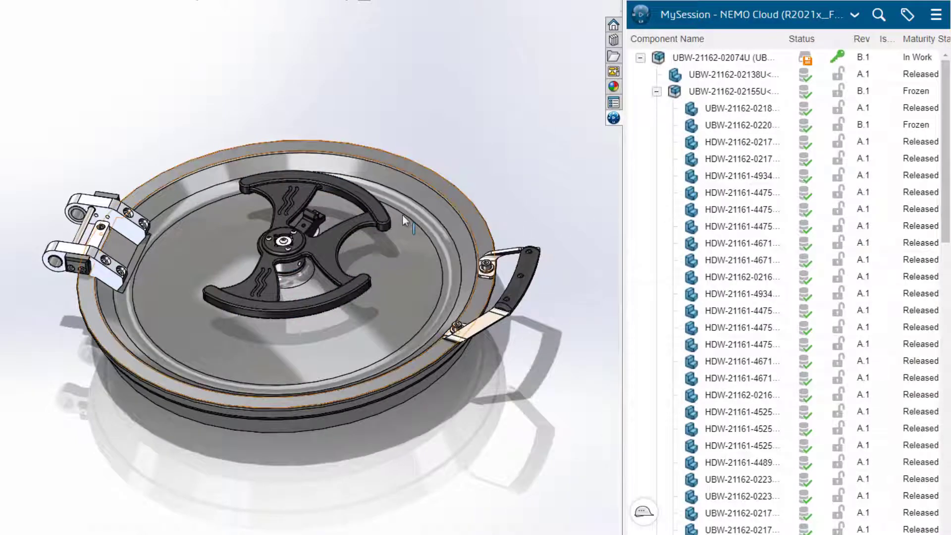
Step: Open the redesigned wheel's drawing from the hatch assembly and change the maturity of the drawing and its part to Released
{"action": "left_click", "coordinate": [381, 211]}
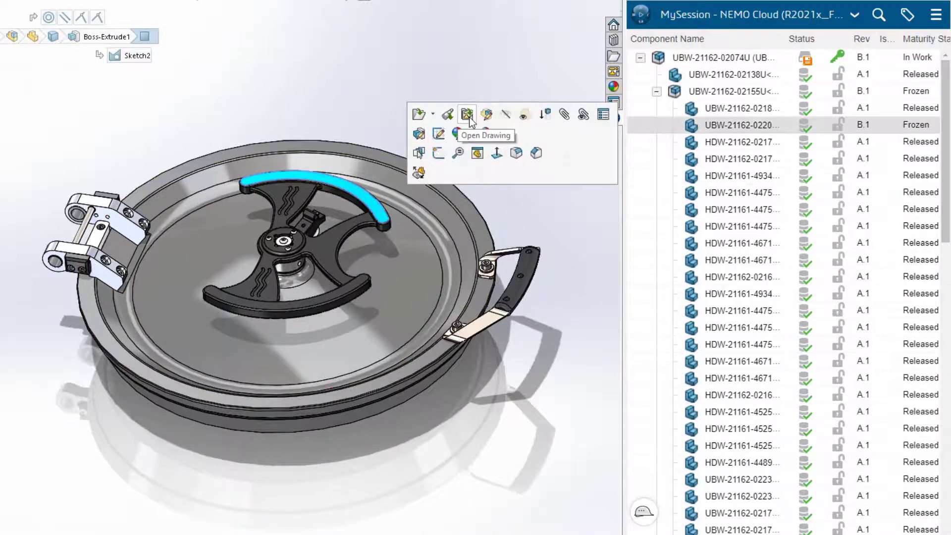
{"action": "left_click", "coordinate": [465, 115]}
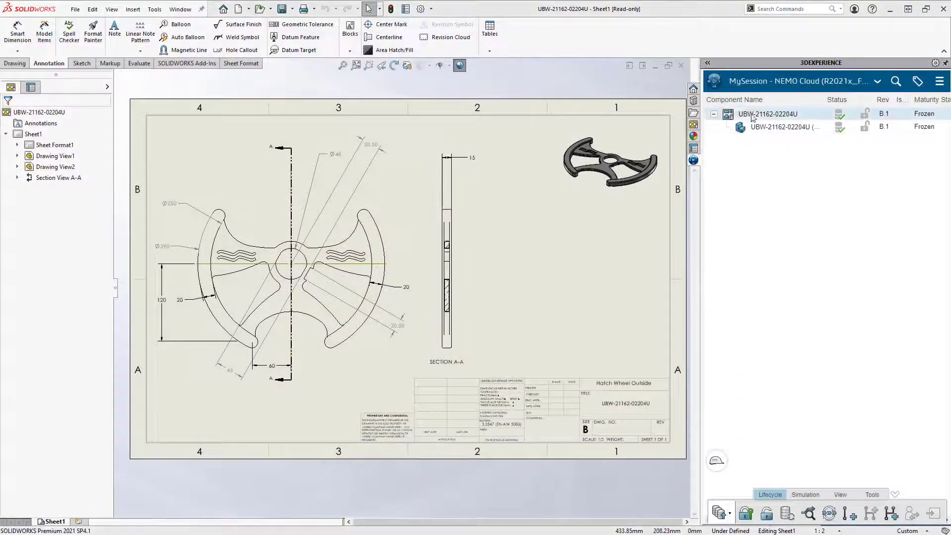
{"action": "right_click", "coordinate": [751, 127]}
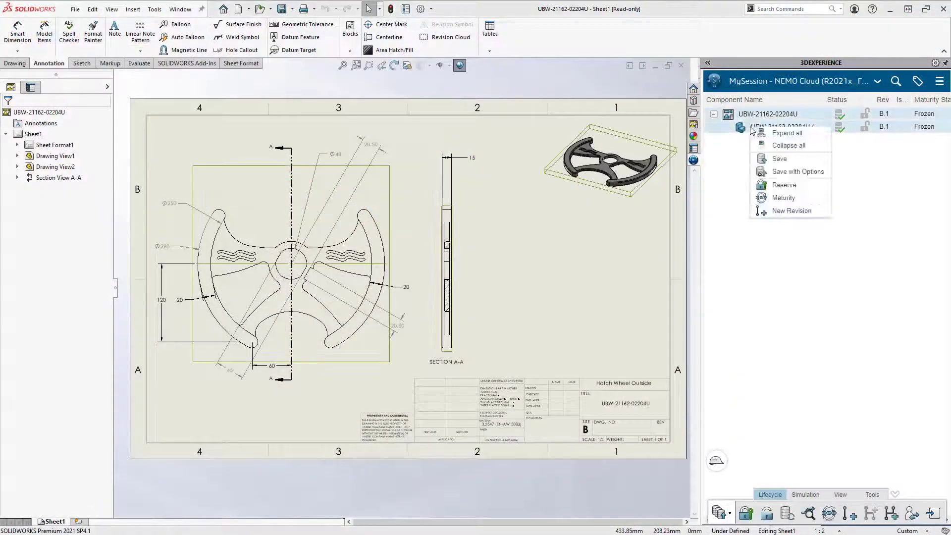
{"action": "left_click", "coordinate": [763, 198]}
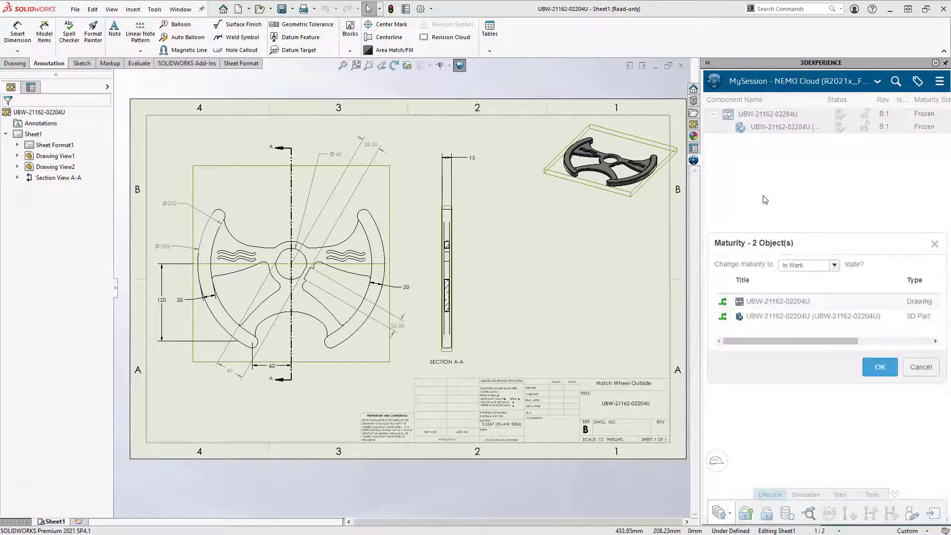
{"action": "left_click", "coordinate": [832, 264]}
{"action": "left_click", "coordinate": [805, 290]}
{"action": "left_click", "coordinate": [880, 366]}
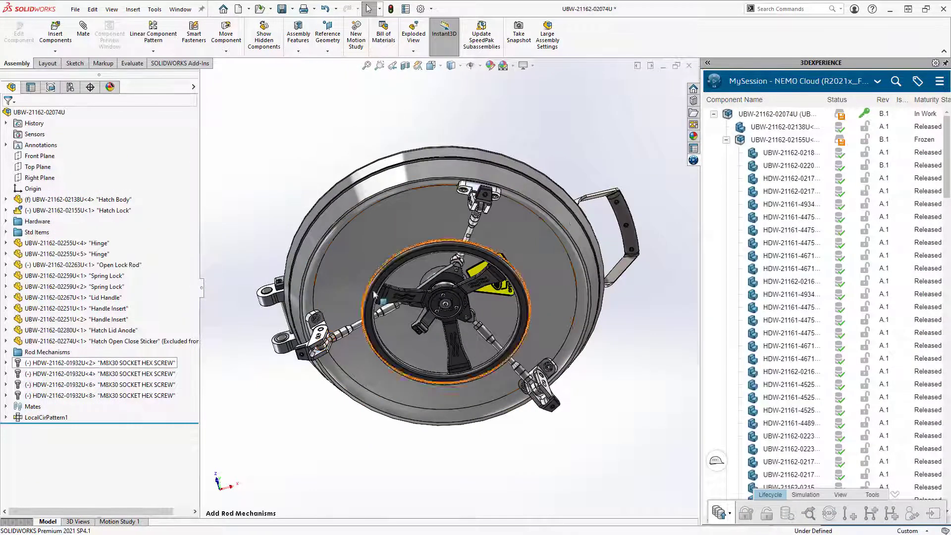
{"action": "left_click", "coordinate": [845, 81]}
{"action": "left_click", "coordinate": [857, 128]}
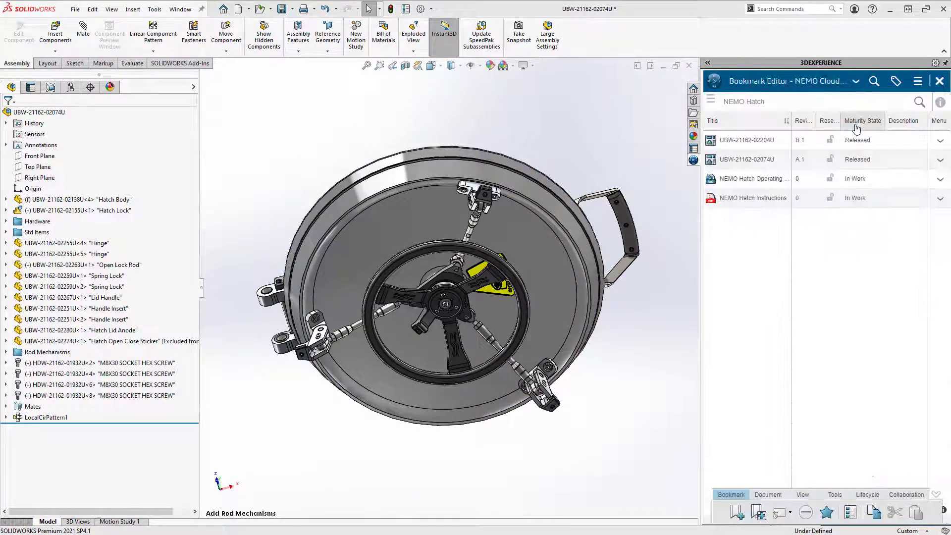
{"action": "right_click", "coordinate": [774, 160]}
{"action": "left_click", "coordinate": [781, 180]}
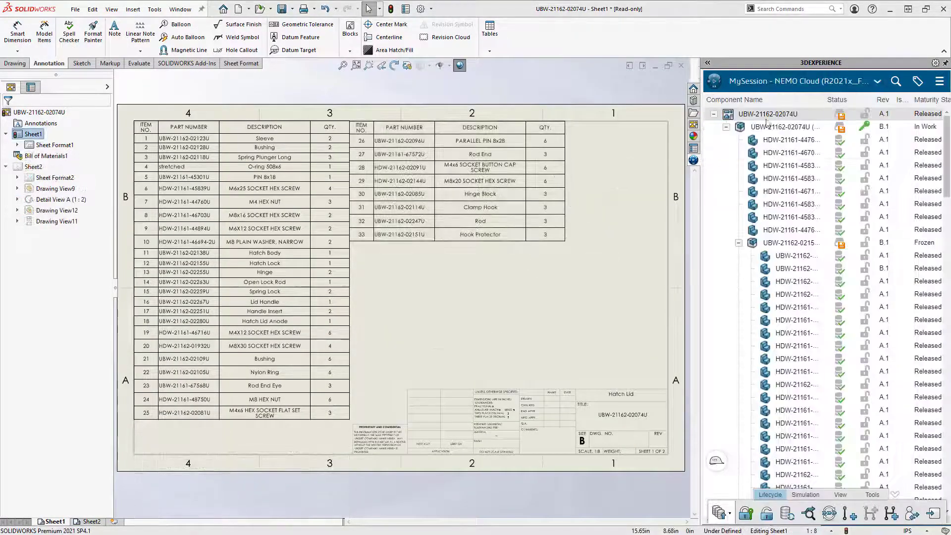
{"action": "right_click", "coordinate": [733, 116]}
{"action": "left_click", "coordinate": [738, 147]}
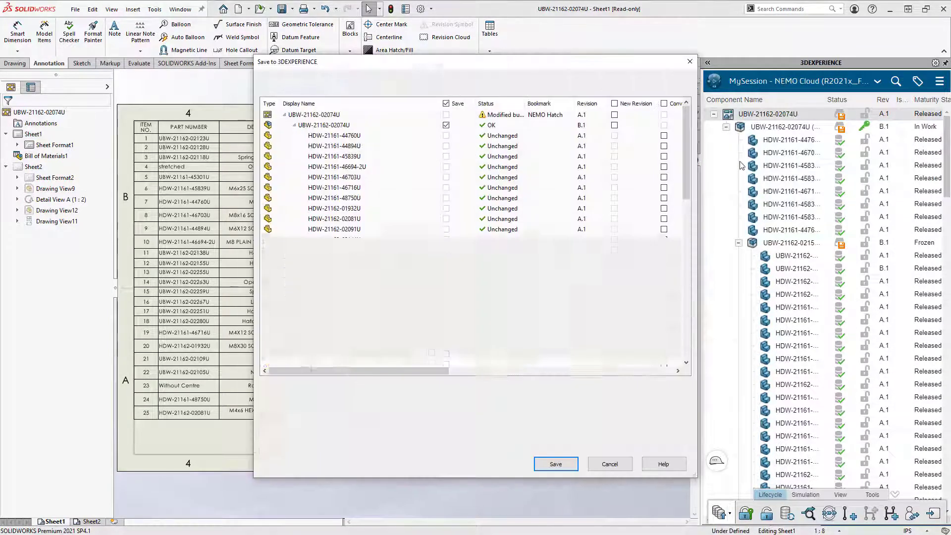
{"action": "left_click", "coordinate": [615, 115]}
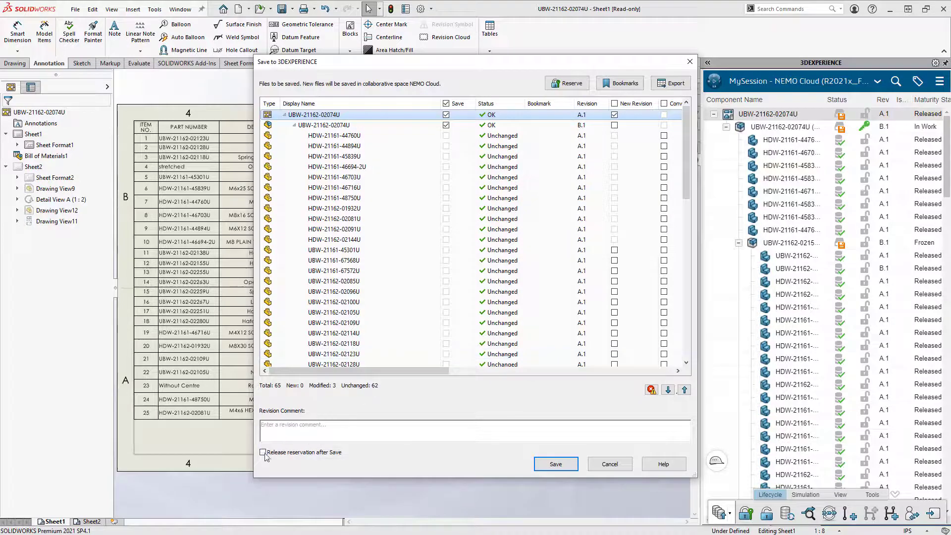
{"action": "left_click", "coordinate": [542, 463]}
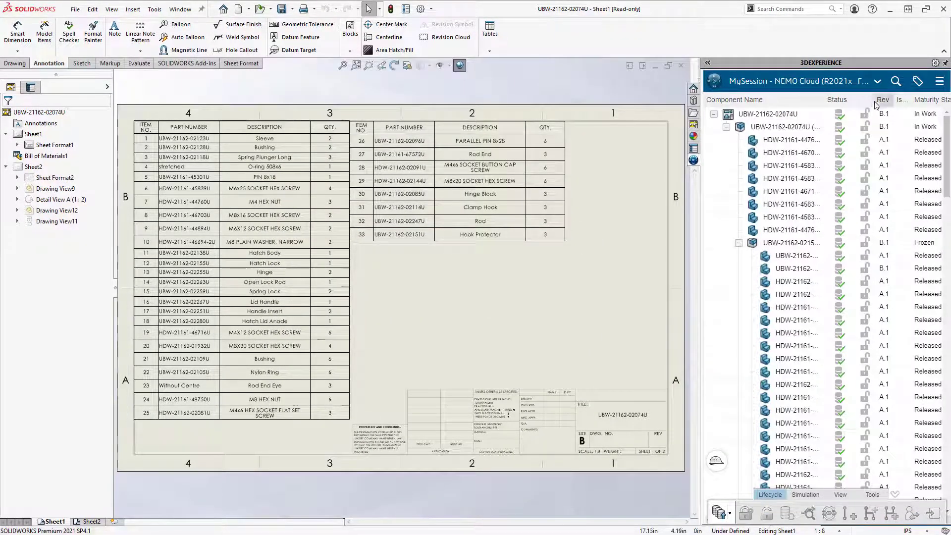
Step: Preview the NEMO Hatch Operating Instructions document from the NEMO Hatch bookmark in an enlarged 3DEXPERIENCE view
{"action": "left_click", "coordinate": [877, 82]}
{"action": "left_click", "coordinate": [779, 127]}
{"action": "right_click", "coordinate": [878, 178]}
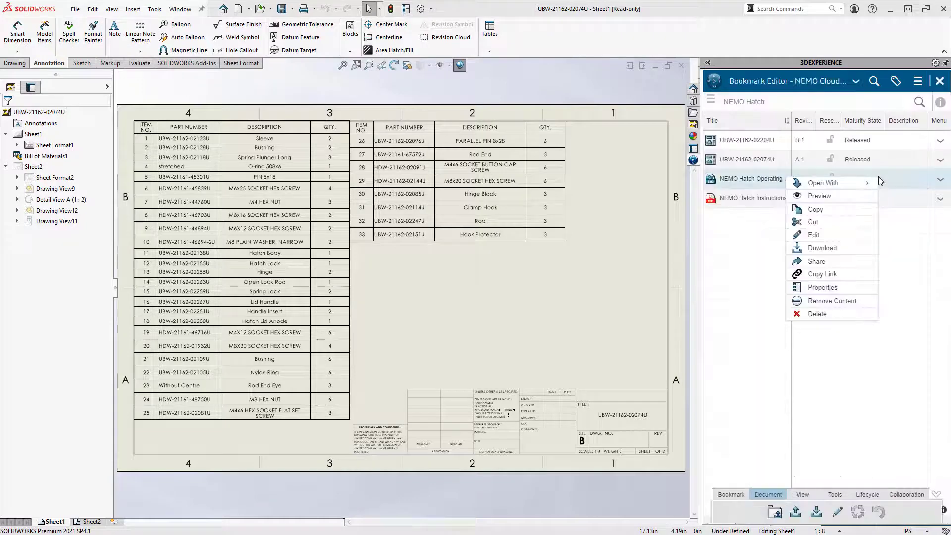
{"action": "left_click", "coordinate": [858, 237]}
{"action": "left_click", "coordinate": [940, 179]}
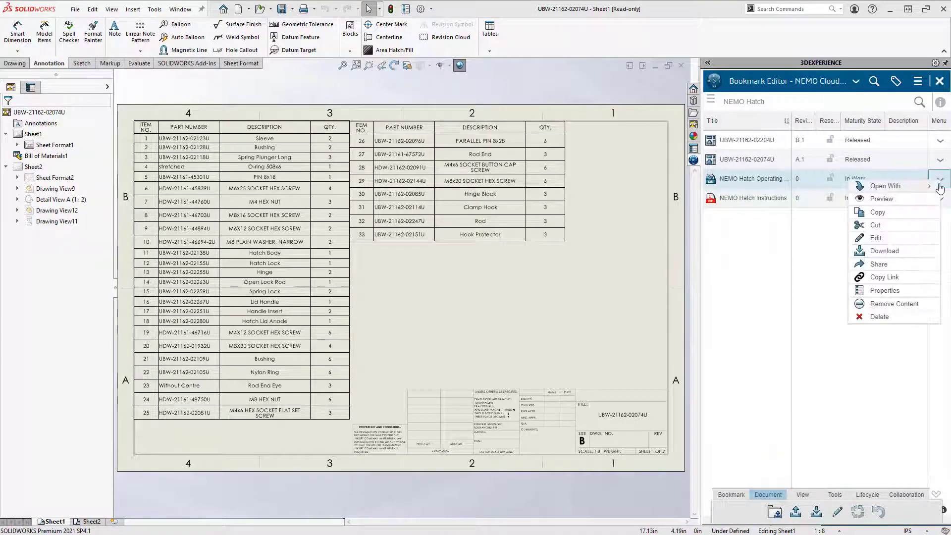
{"action": "left_click", "coordinate": [930, 198]}
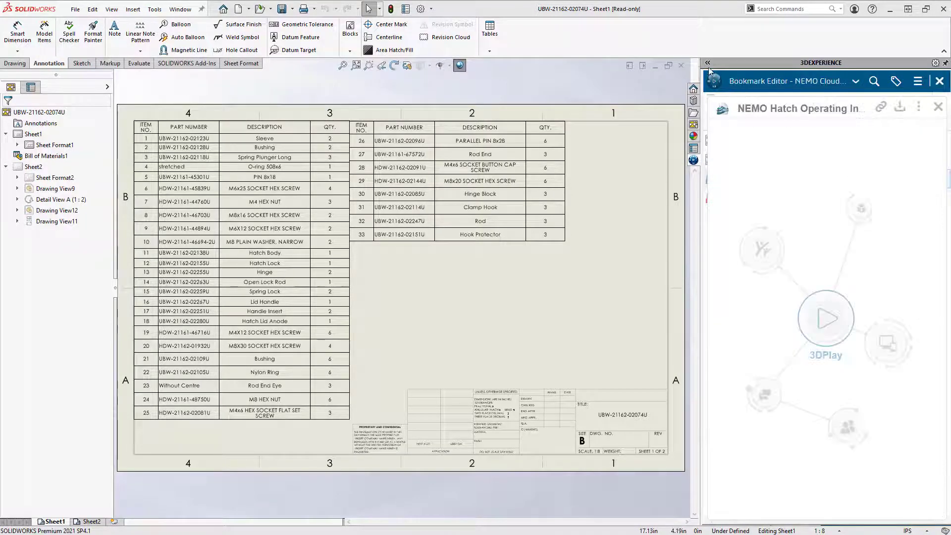
{"action": "left_click", "coordinate": [708, 63]}
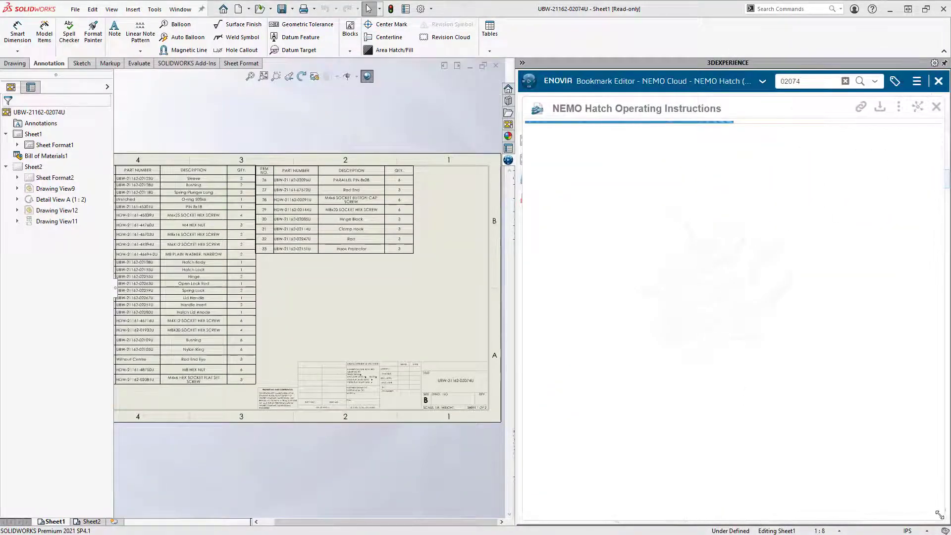